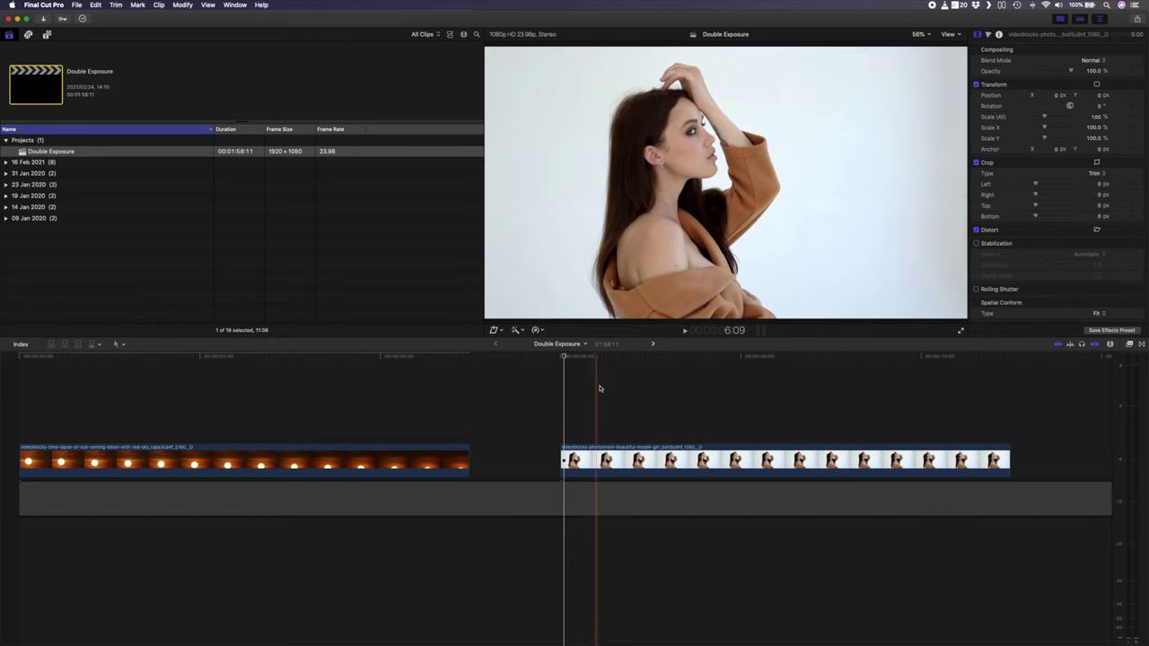
Step: Stack the portrait clip above the sunset clip and set its blend mode to Screen
{"action": "left_click", "coordinate": [832, 392]}
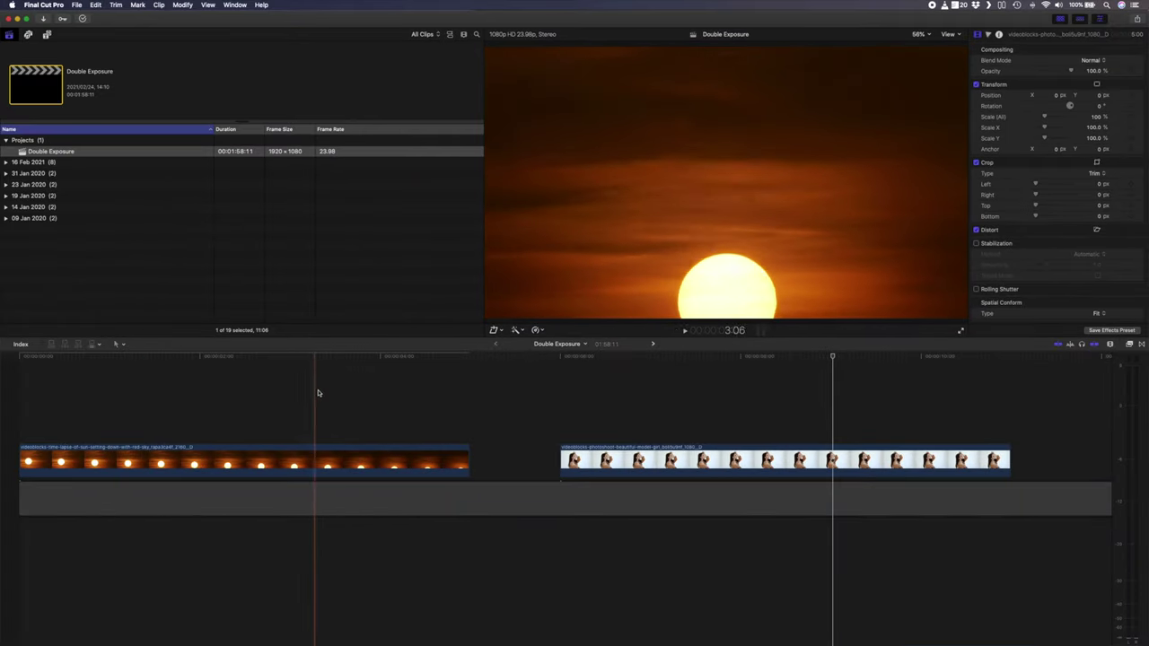
{"action": "left_click", "coordinate": [575, 449]}
{"action": "left_click_drag", "start_coordinate": [575, 449], "coordinate": [36, 393]}
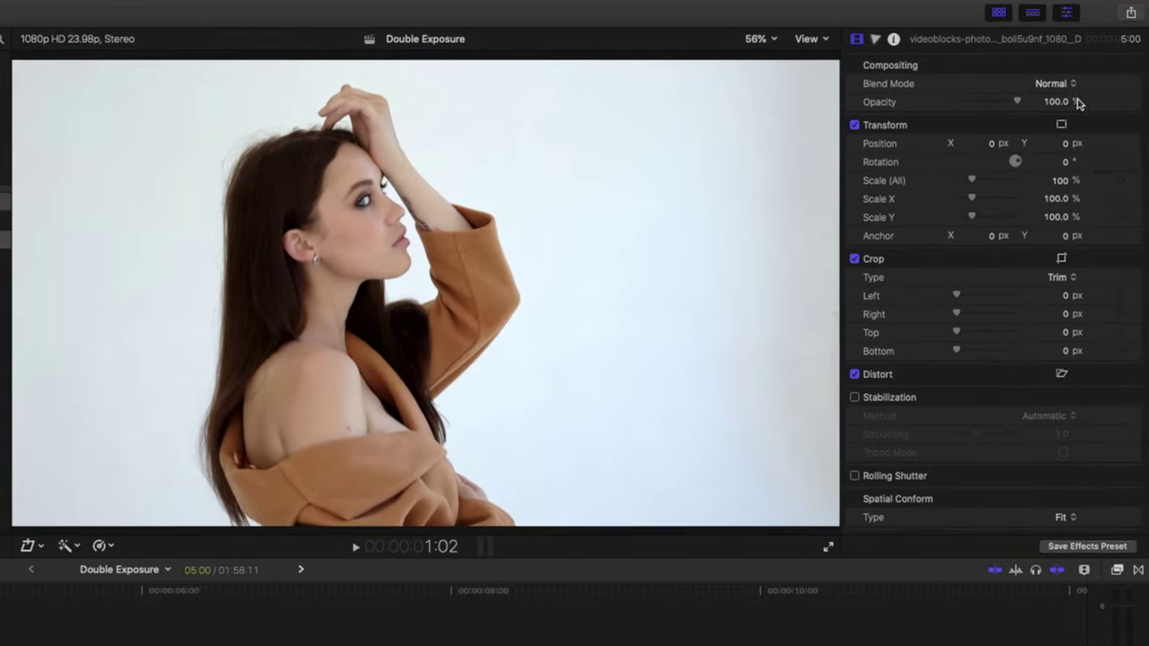
{"action": "left_click", "coordinate": [1094, 61]}
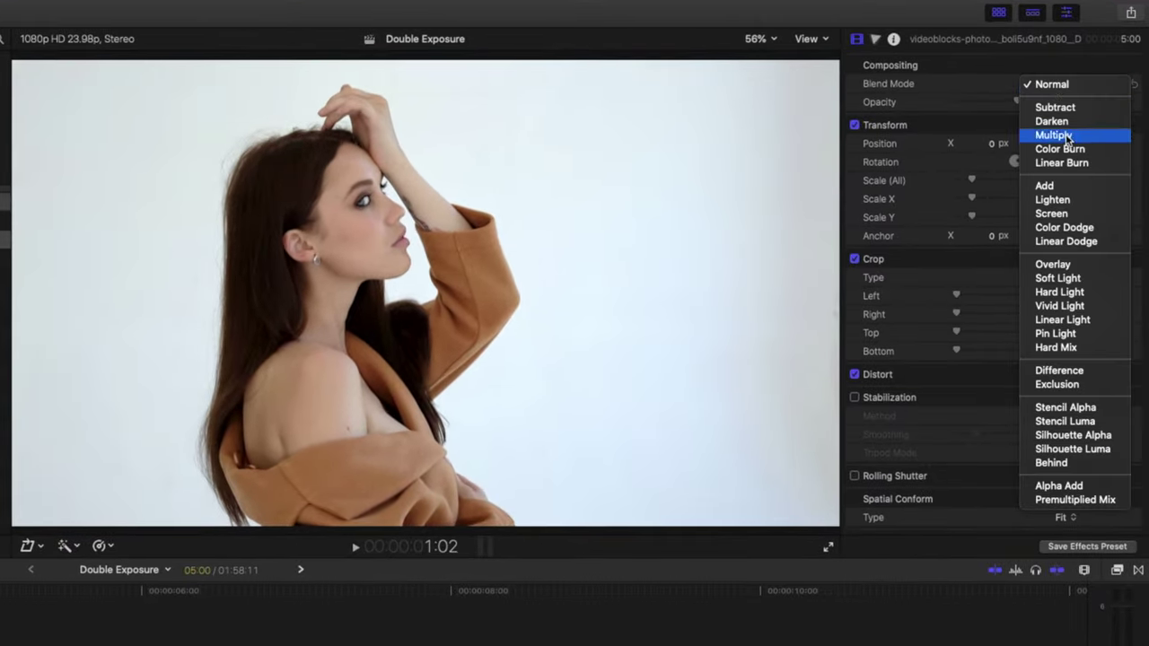
{"action": "left_click", "coordinate": [1068, 212]}
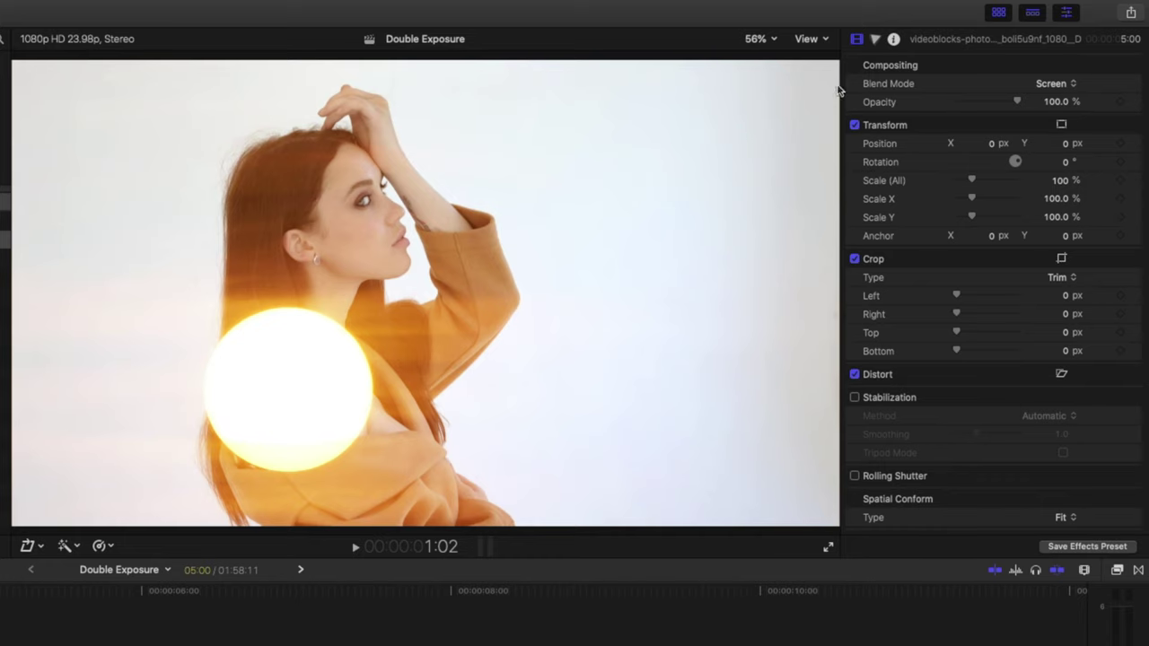
Step: Brighten the portrait's Highlights wheel, then toggle the correction off and on to compare
{"action": "left_click", "coordinate": [875, 39]}
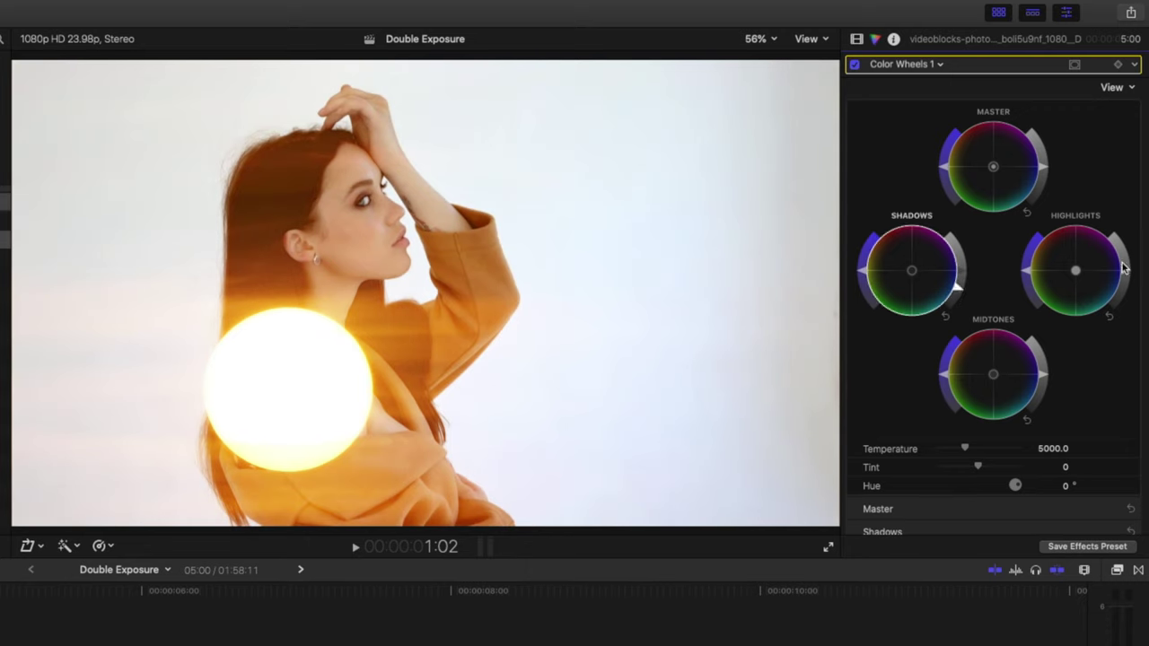
{"action": "left_click_drag", "start_coordinate": [1129, 271], "coordinate": [1133, 262]}
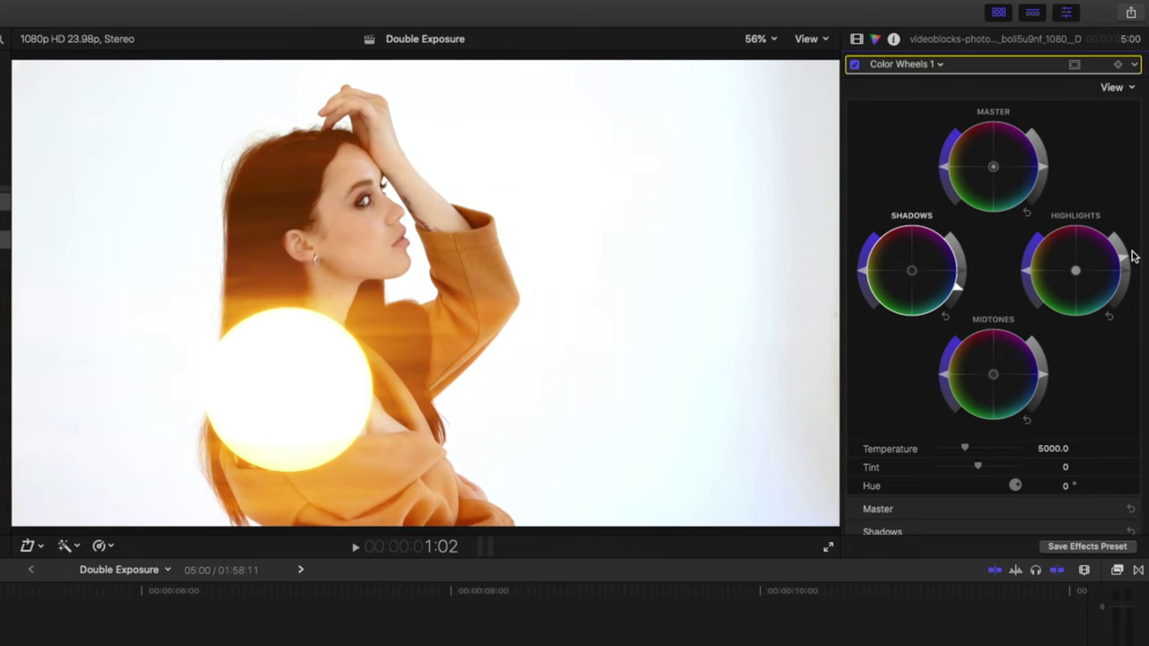
{"action": "scroll", "coordinate": [1133, 256], "scroll_direction": "down", "scroll_amount": 1}
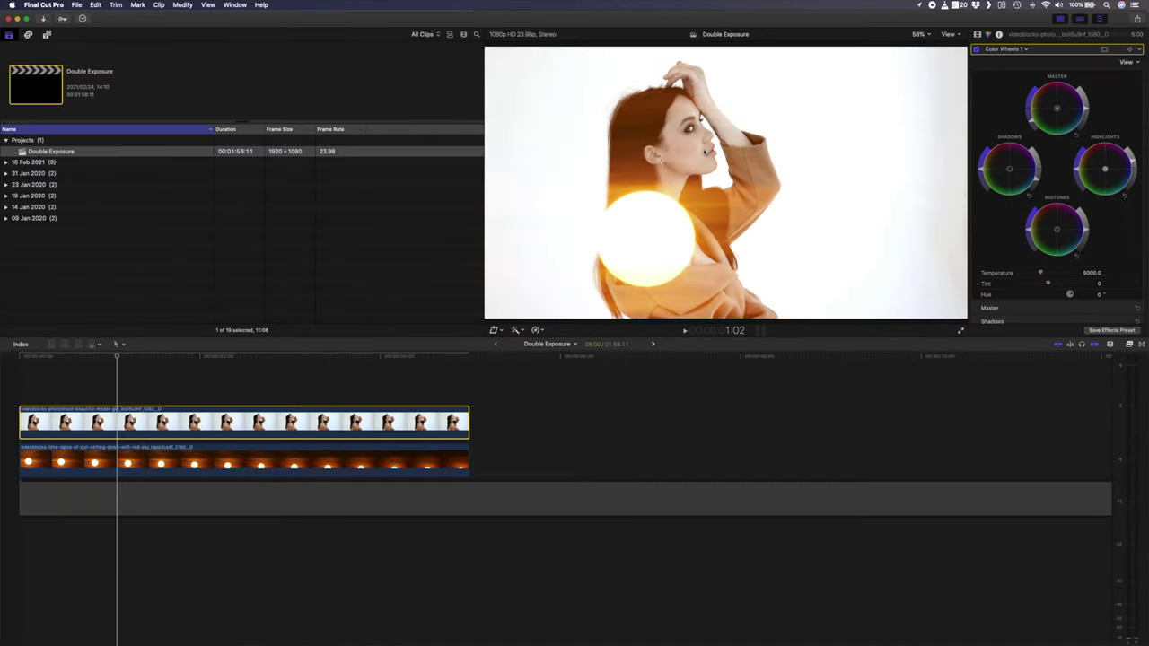
{"action": "left_click", "coordinate": [975, 49]}
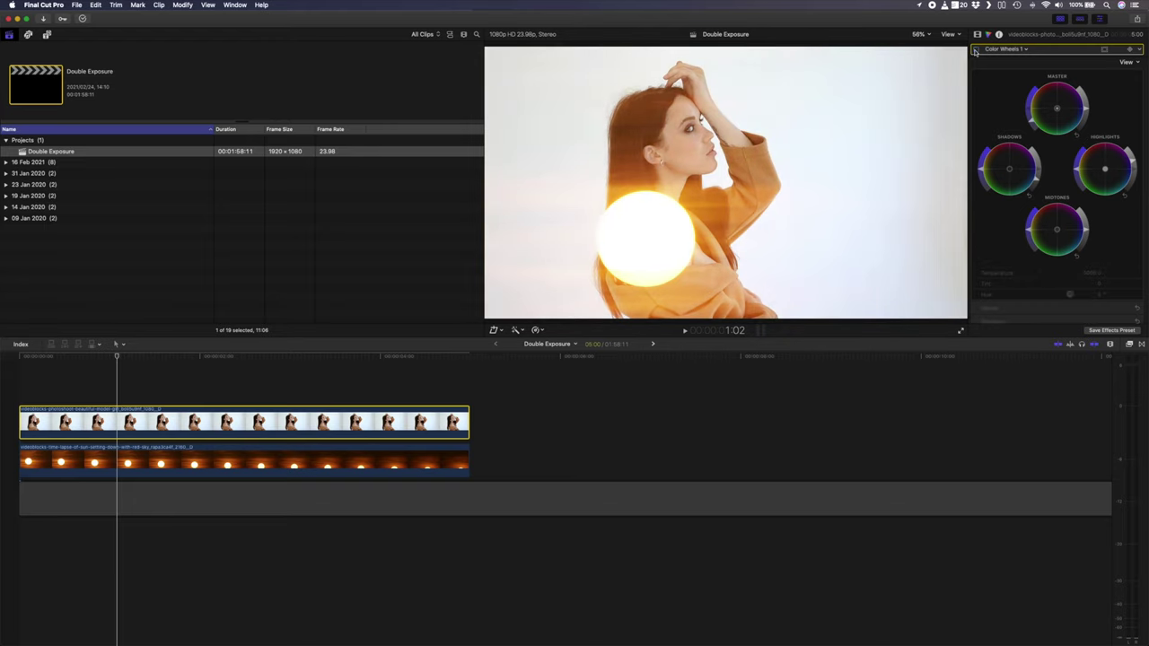
{"action": "left_click", "coordinate": [975, 50]}
{"action": "left_click", "coordinate": [975, 49]}
{"action": "left_click", "coordinate": [975, 50]}
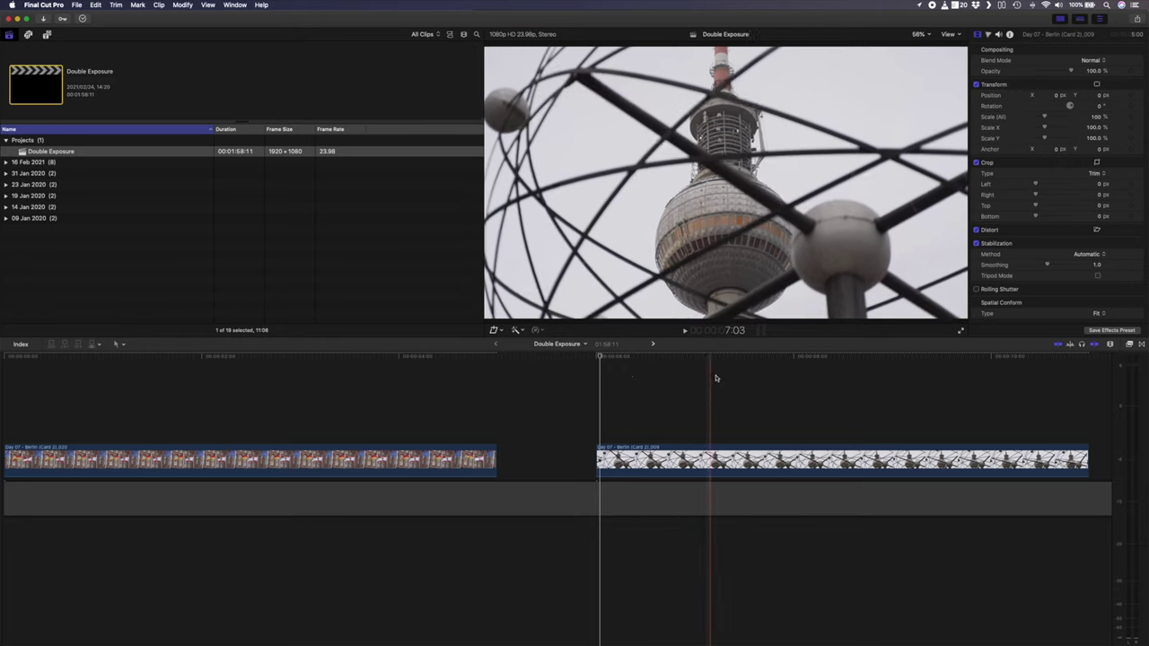
Step: Stack the Berlin tower clip above the flags clip with Screen blending
{"action": "left_click", "coordinate": [939, 392]}
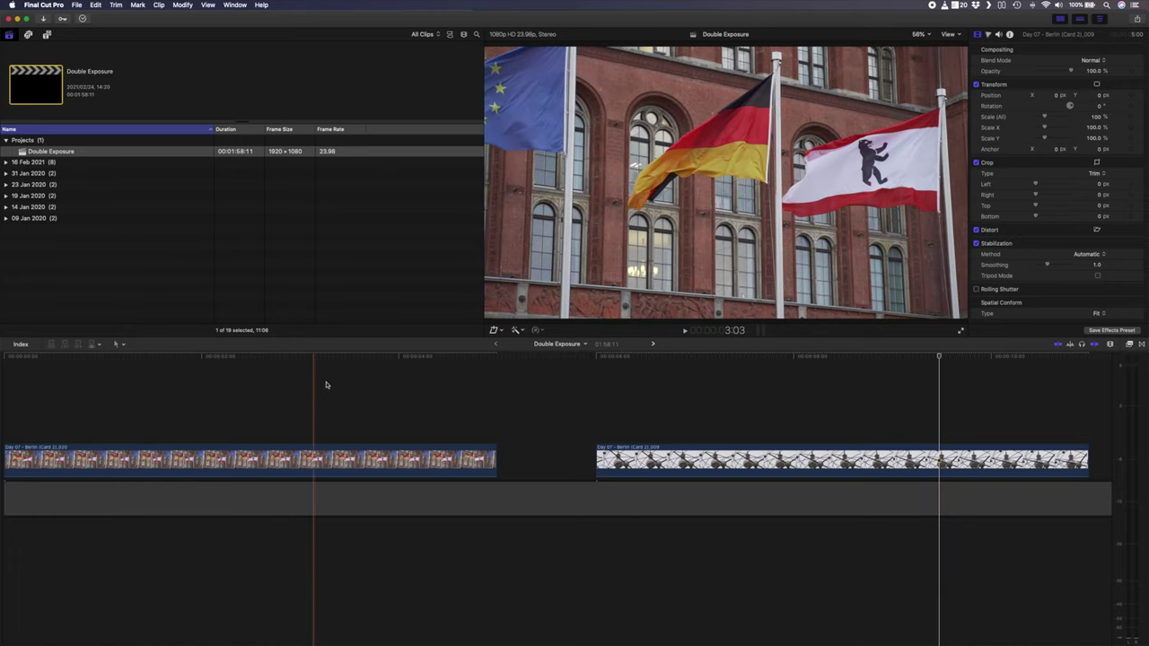
{"action": "left_click_drag", "start_coordinate": [824, 458], "coordinate": [236, 408]}
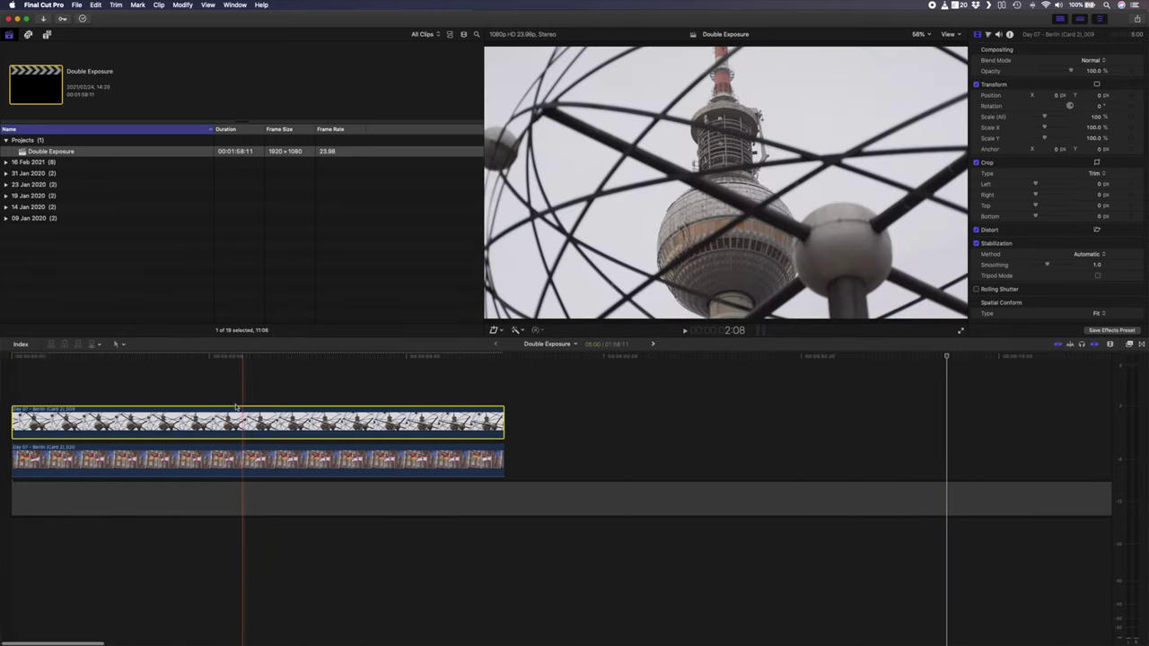
{"action": "left_click", "coordinate": [1093, 60]}
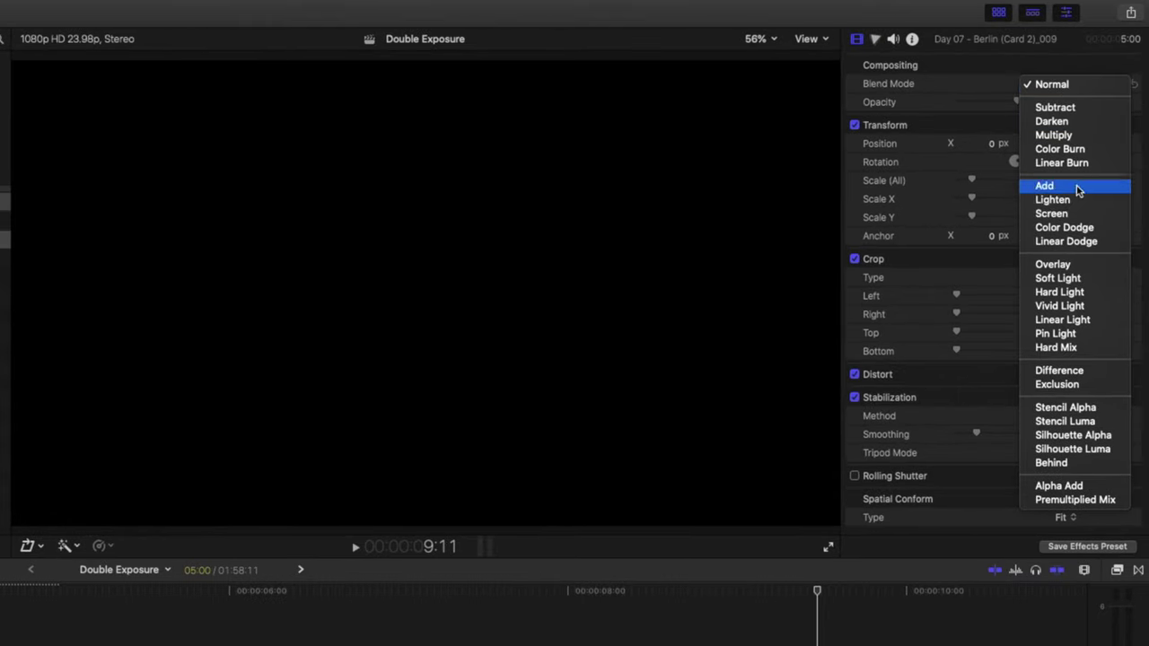
{"action": "left_click", "coordinate": [1052, 214]}
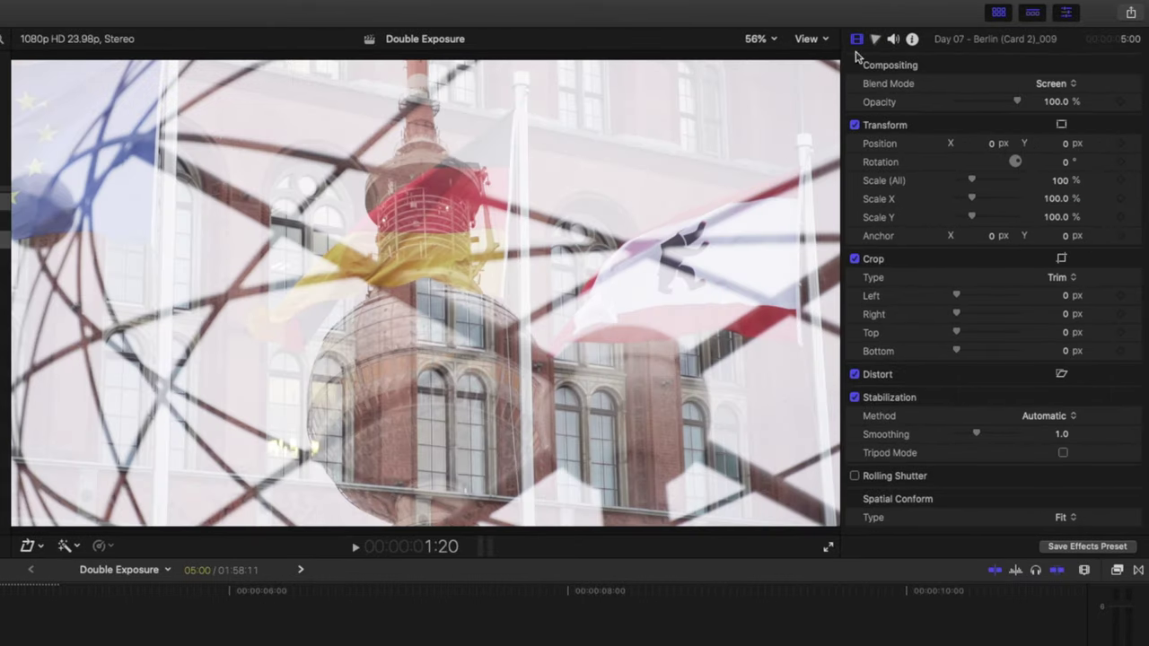
Step: Add Color Wheels to the tower clip, raising Highlights and lowering Shadows brightness
{"action": "left_click", "coordinate": [877, 41]}
{"action": "left_click", "coordinate": [907, 64]}
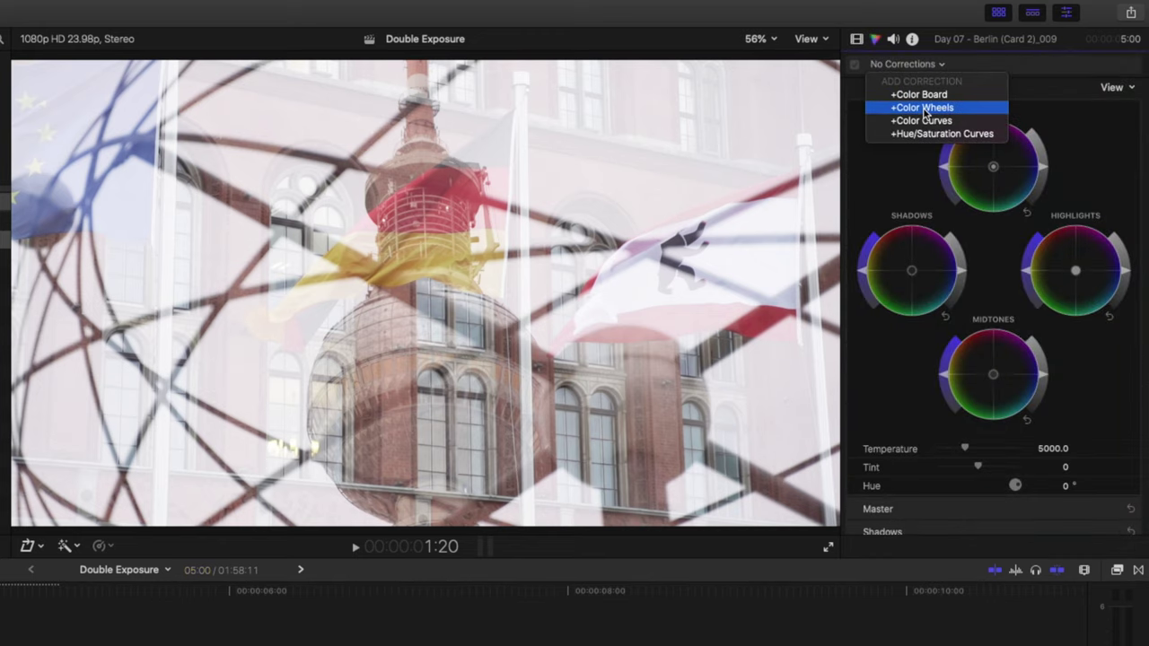
{"action": "left_click", "coordinate": [925, 105]}
{"action": "left_click_drag", "start_coordinate": [1129, 273], "coordinate": [1129, 247]}
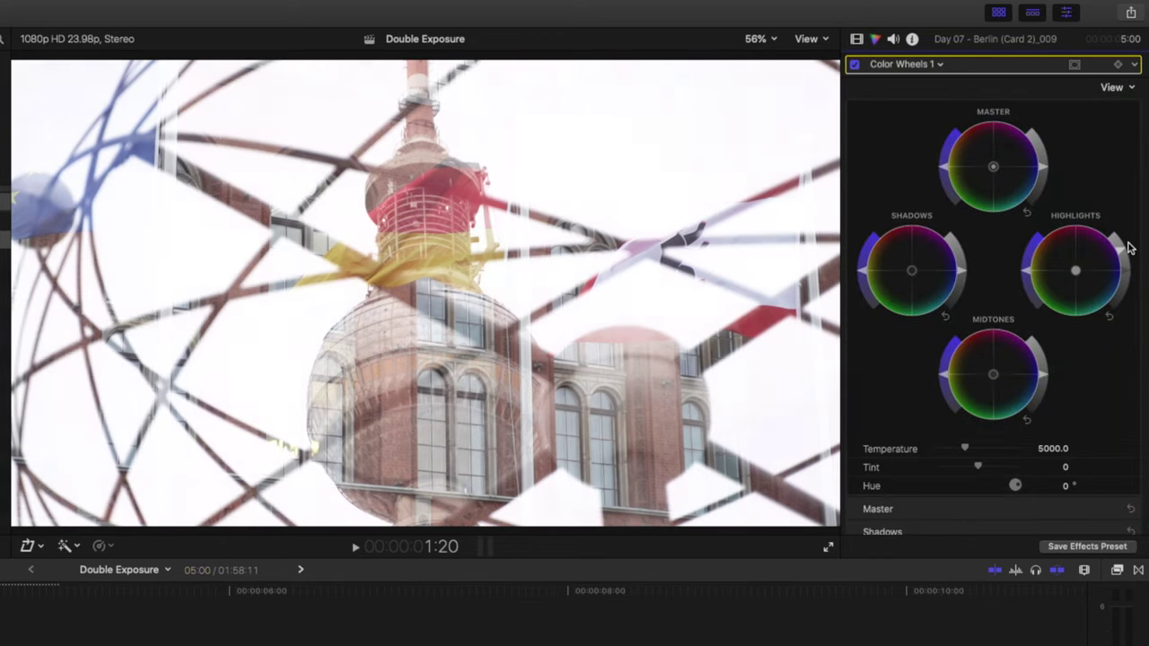
{"action": "left_click_drag", "start_coordinate": [961, 276], "coordinate": [959, 295]}
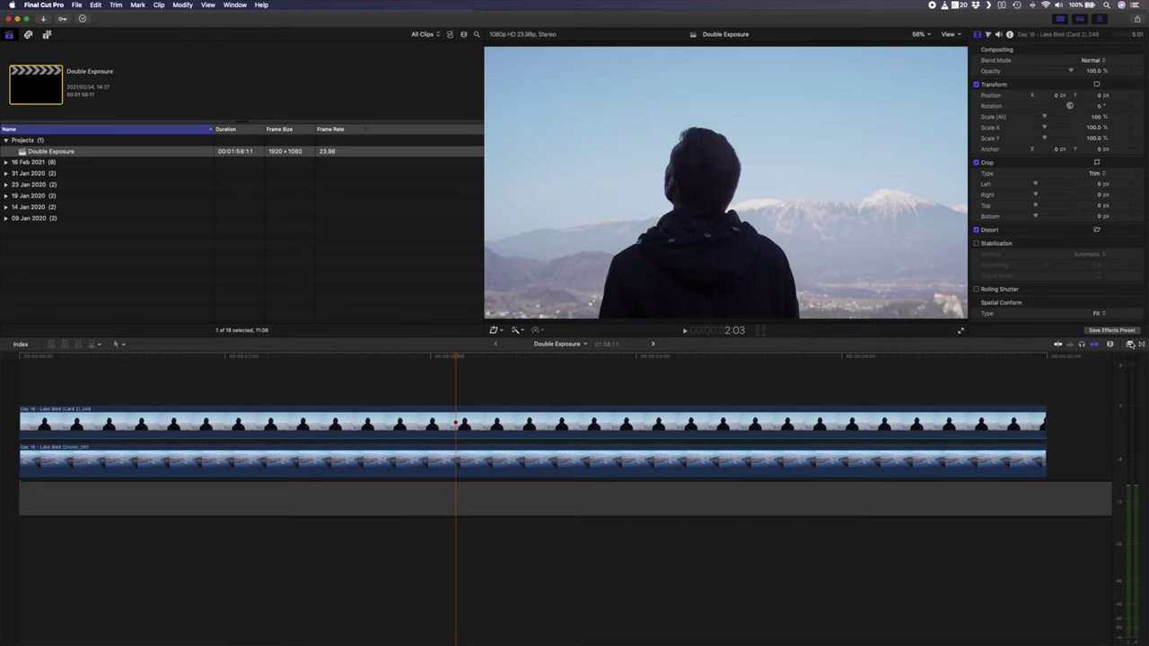
Step: Apply Luma Keyer from the Effects browser to the upper silhouette clip and view its matte
{"action": "left_click", "coordinate": [1130, 345]}
{"action": "left_click_drag", "start_coordinate": [1087, 382], "coordinate": [632, 416]}
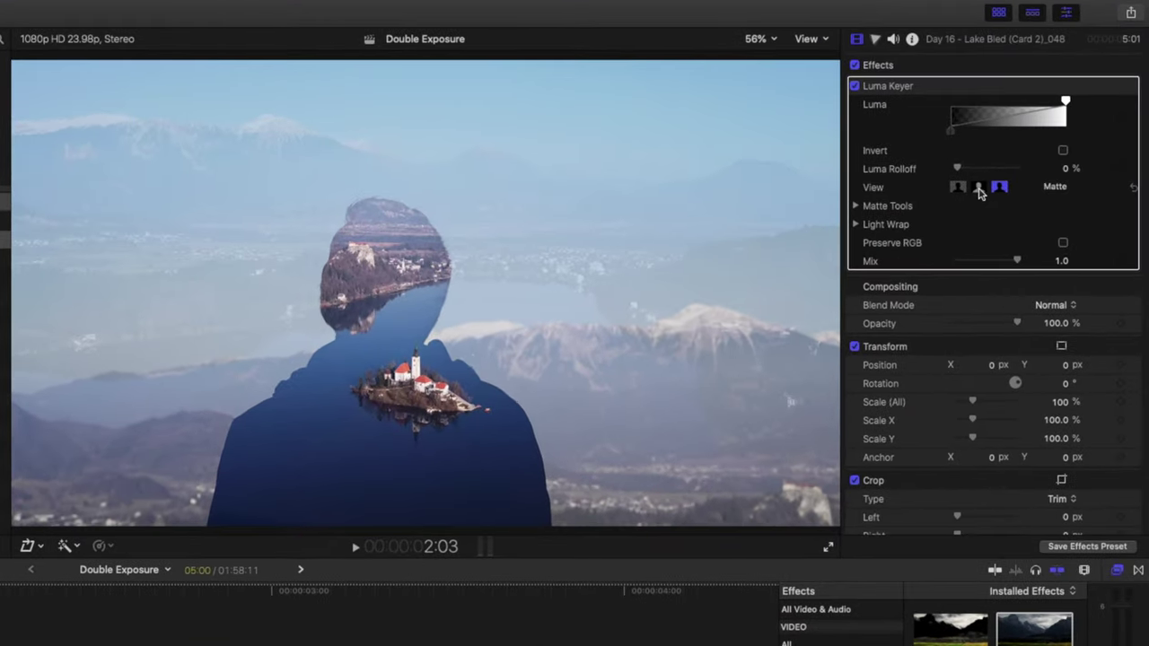
{"action": "left_click", "coordinate": [979, 188]}
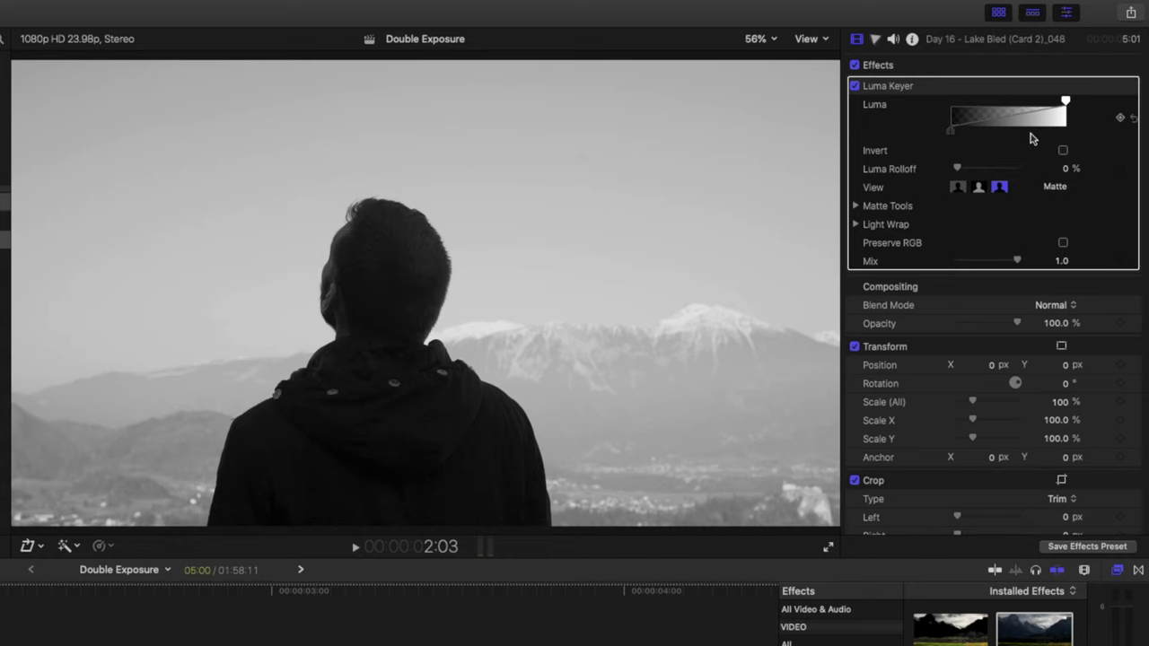
Step: Pull the Luma white handle left, raise Luma Rolloff to 17.35 %, and return to Composite view
{"action": "left_click_drag", "start_coordinate": [1065, 103], "coordinate": [1004, 104]}
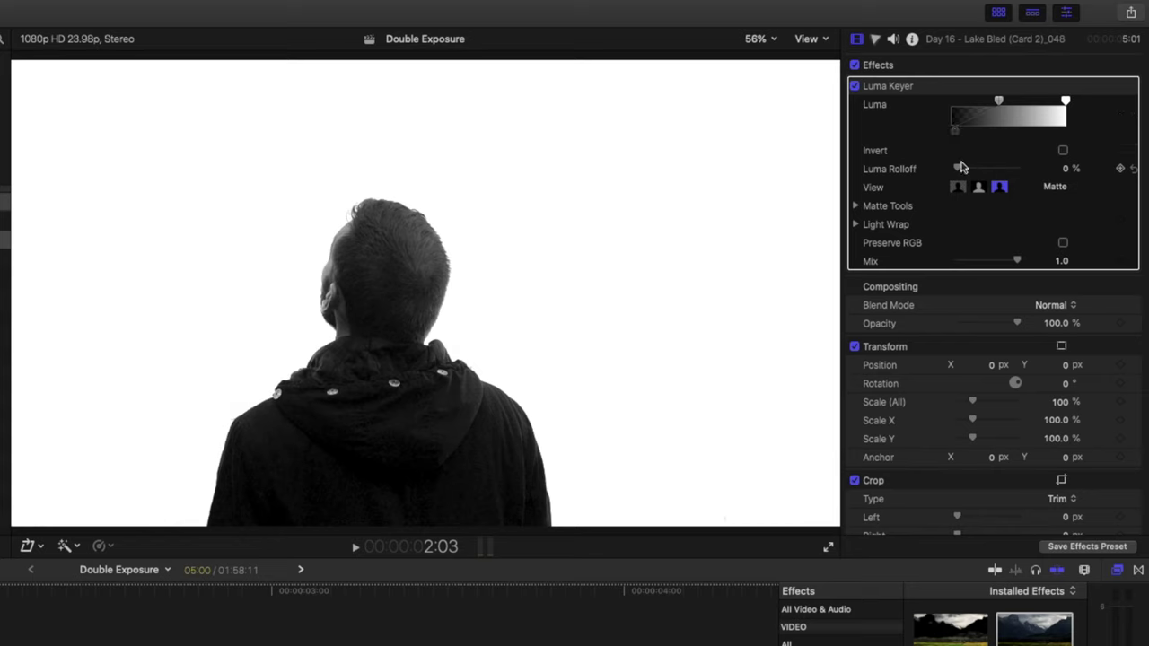
{"action": "left_click_drag", "start_coordinate": [960, 167], "coordinate": [963, 172]}
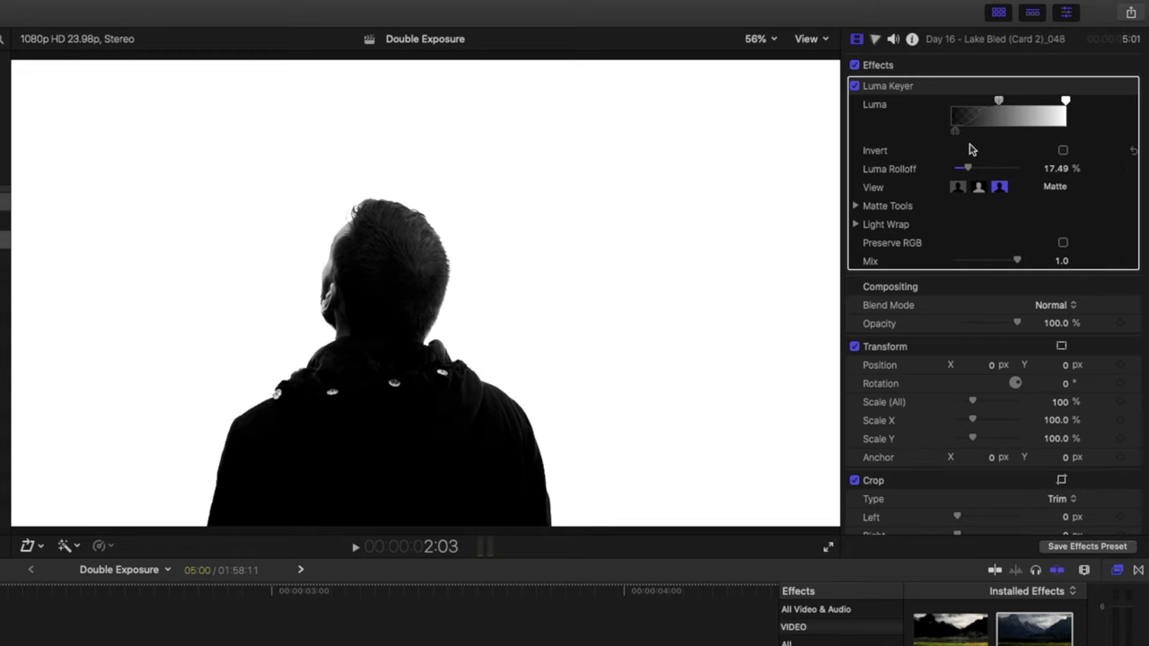
{"action": "left_click", "coordinate": [958, 188]}
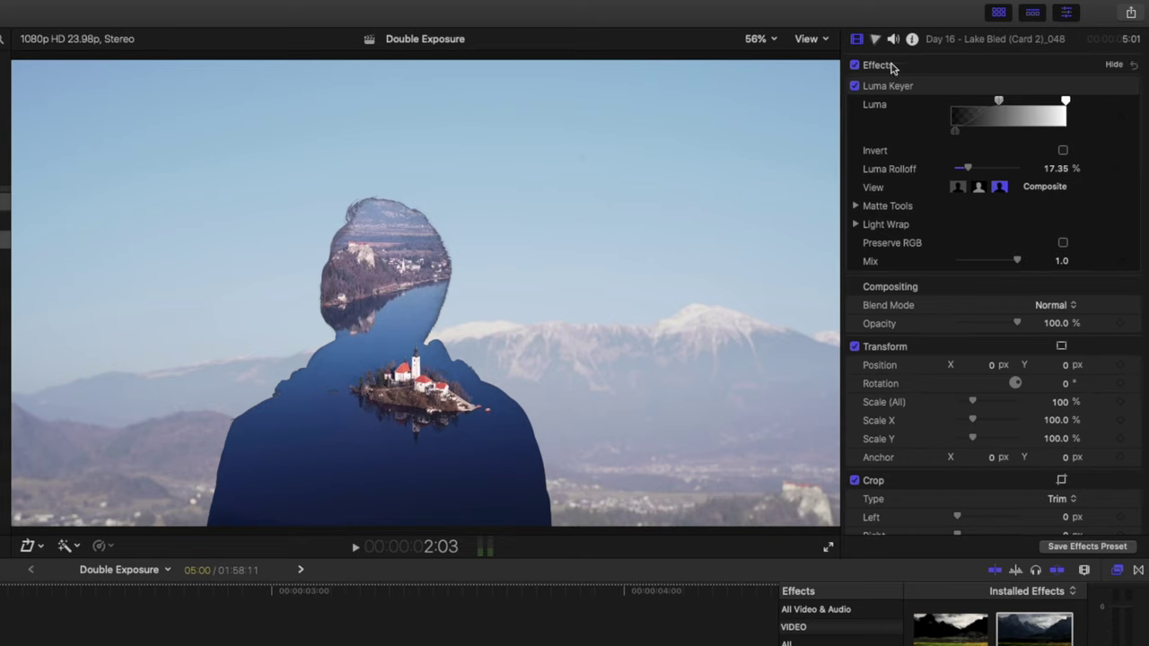
{"action": "left_click", "coordinate": [875, 40]}
Step: Raise Highlights and Master brightness so the background turns white, and add Color Curves
{"action": "left_click_drag", "start_coordinate": [1129, 276], "coordinate": [1134, 233]}
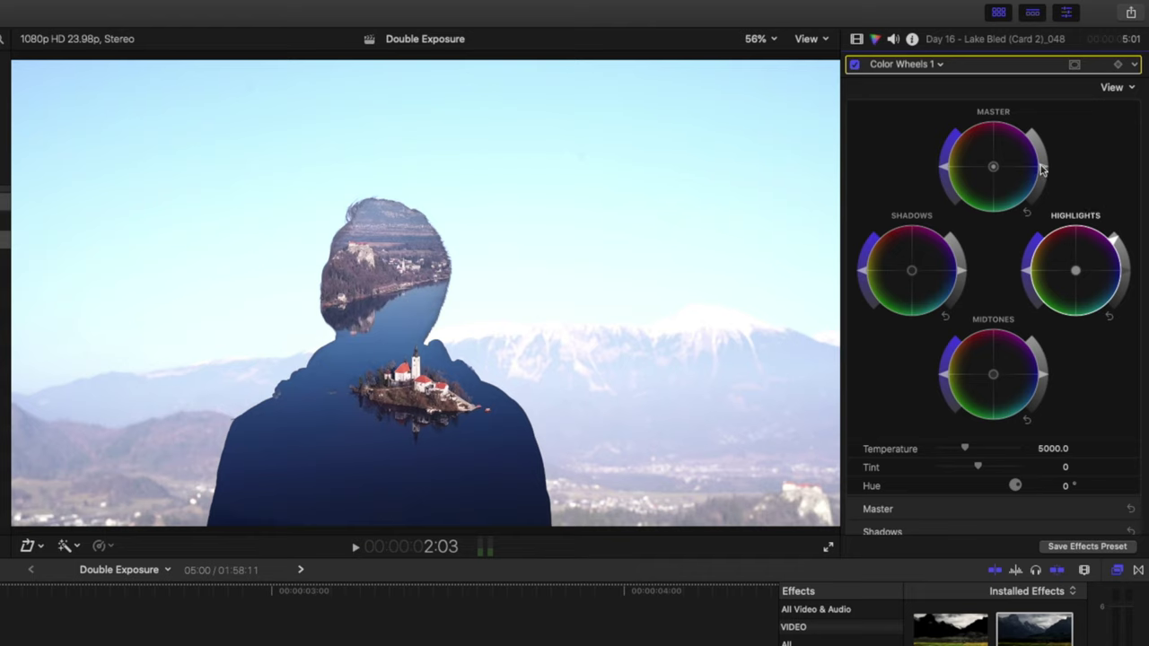
{"action": "left_click_drag", "start_coordinate": [1041, 171], "coordinate": [1044, 103]}
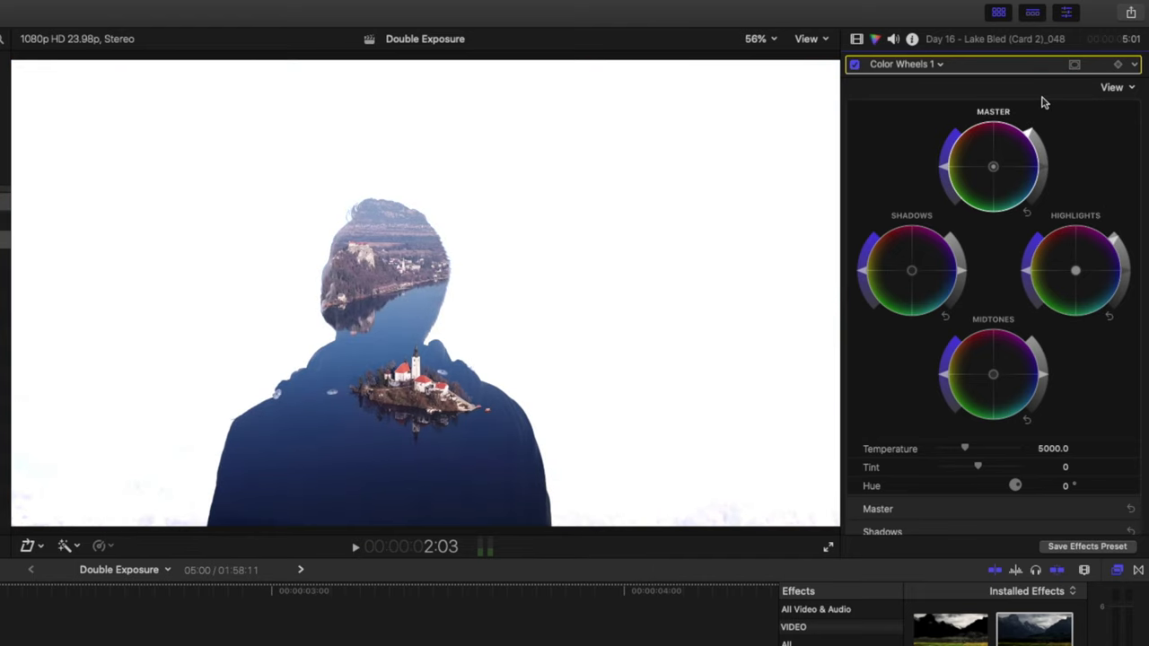
{"action": "left_click", "coordinate": [929, 69]}
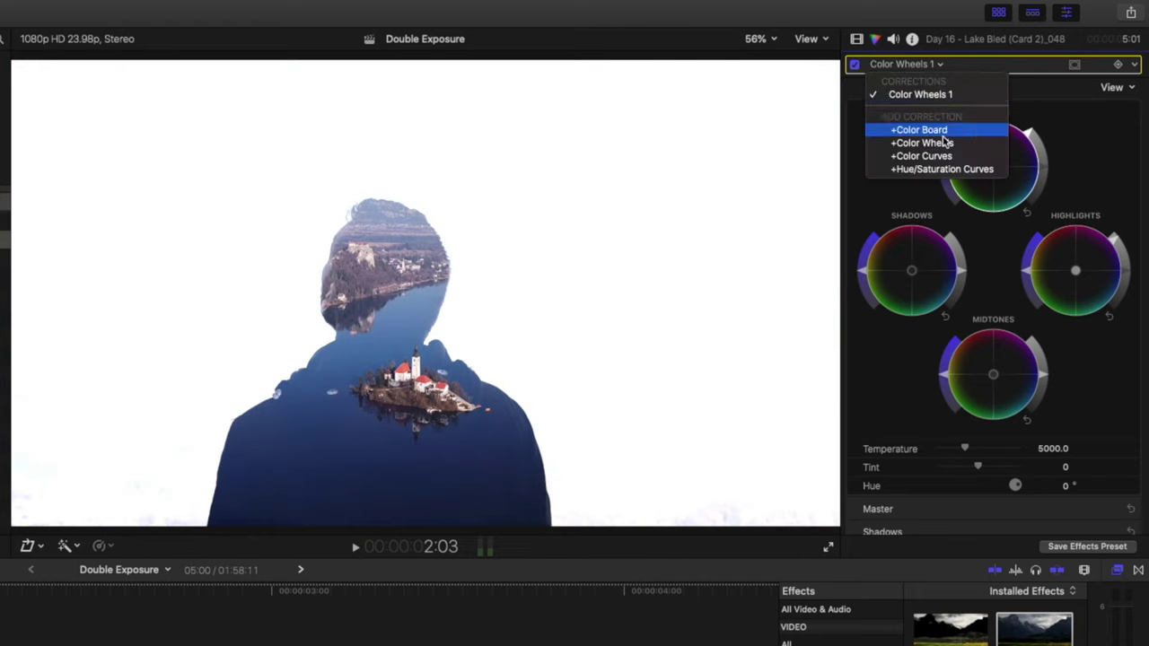
{"action": "left_click", "coordinate": [942, 156]}
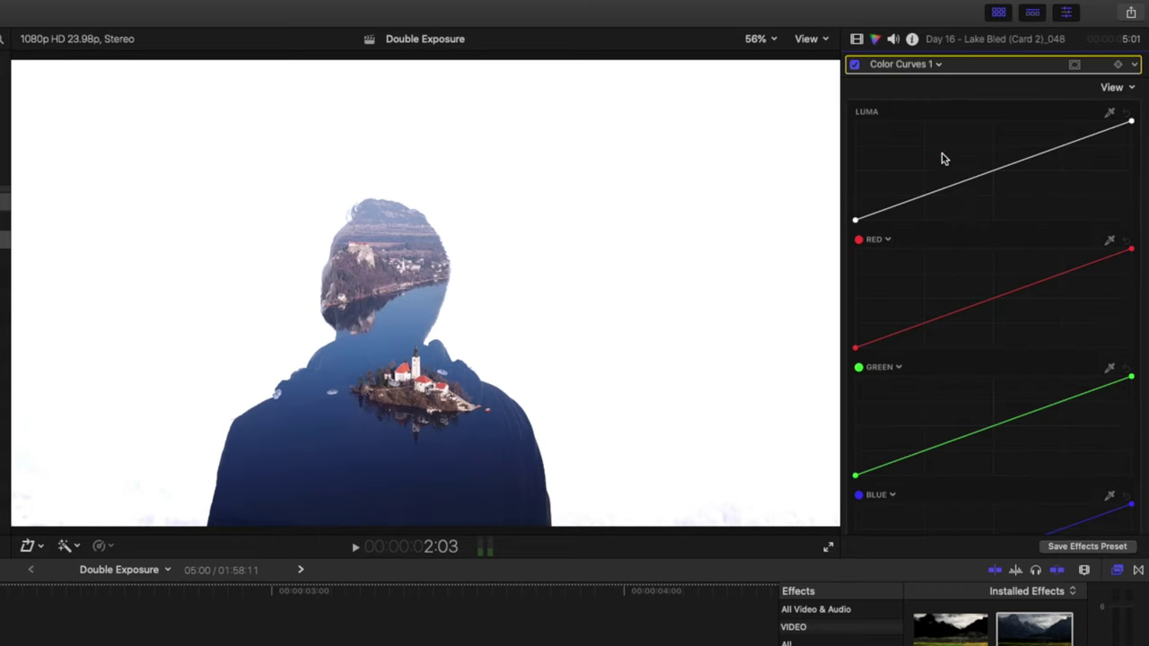
Step: Shape the Luma curve for stronger contrast and lower Luma Rolloff to 10.64 %
{"action": "left_click", "coordinate": [1045, 152]}
{"action": "left_click_drag", "start_coordinate": [917, 200], "coordinate": [955, 199]}
{"action": "mouse_move", "coordinate": [1045, 152]}
{"action": "left_mouse_down"}
{"action": "mouse_move", "coordinate": [1039, 139]}
{"action": "mouse_move", "coordinate": [1059, 149]}
{"action": "left_mouse_up"}
{"action": "left_click_drag", "start_coordinate": [953, 199], "coordinate": [971, 204]}
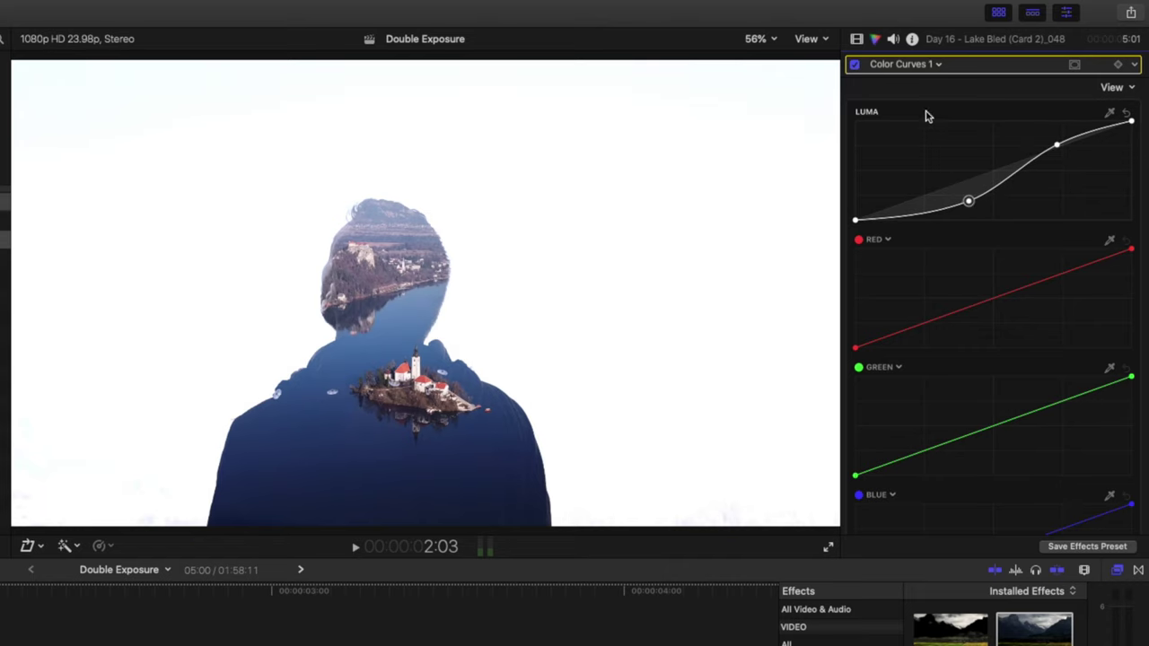
{"action": "left_click", "coordinate": [858, 40]}
{"action": "left_click_drag", "start_coordinate": [970, 168], "coordinate": [965, 174]}
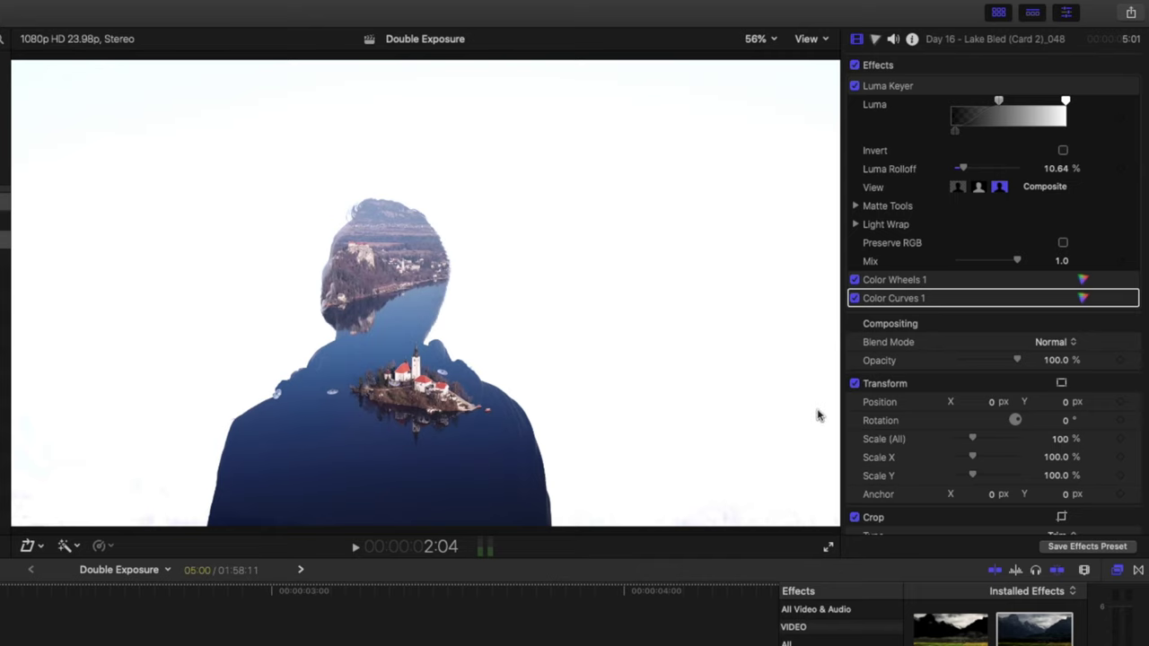
Step: Scale the silhouette clip to 130 %, shift it right, and move the drone footage 67 px right
{"action": "left_click_drag", "start_coordinate": [1059, 445], "coordinate": [1063, 424]}
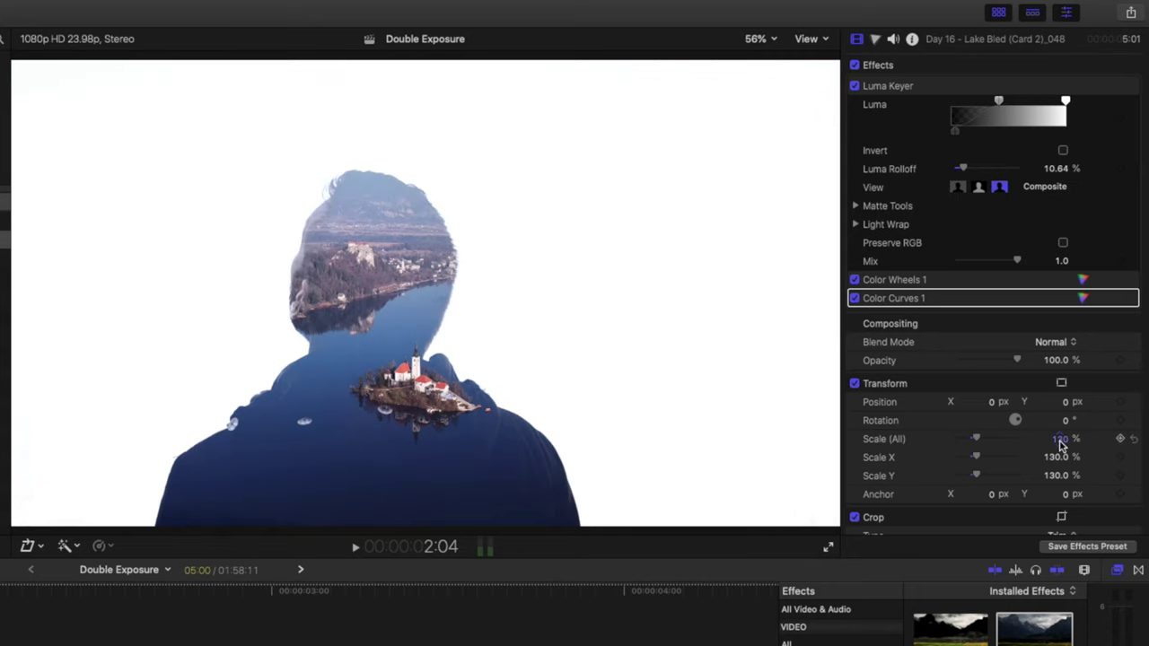
{"action": "left_click_drag", "start_coordinate": [992, 406], "coordinate": [1107, 409]}
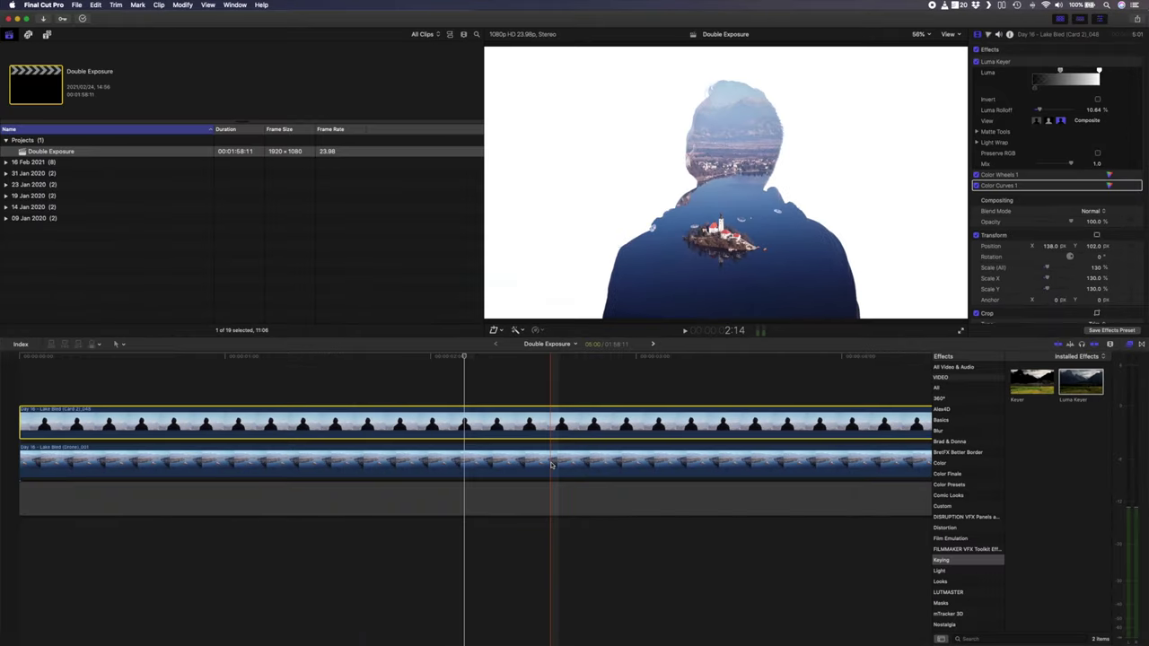
{"action": "left_click", "coordinate": [552, 464]}
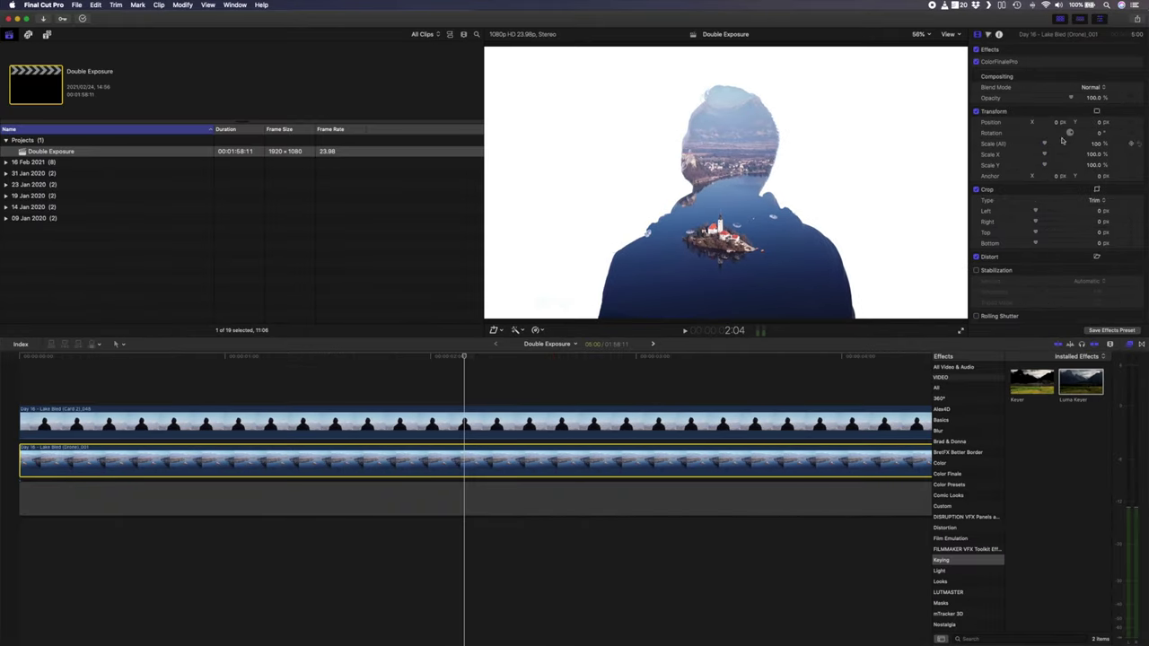
{"action": "left_click_drag", "start_coordinate": [1058, 125], "coordinate": [1073, 125]}
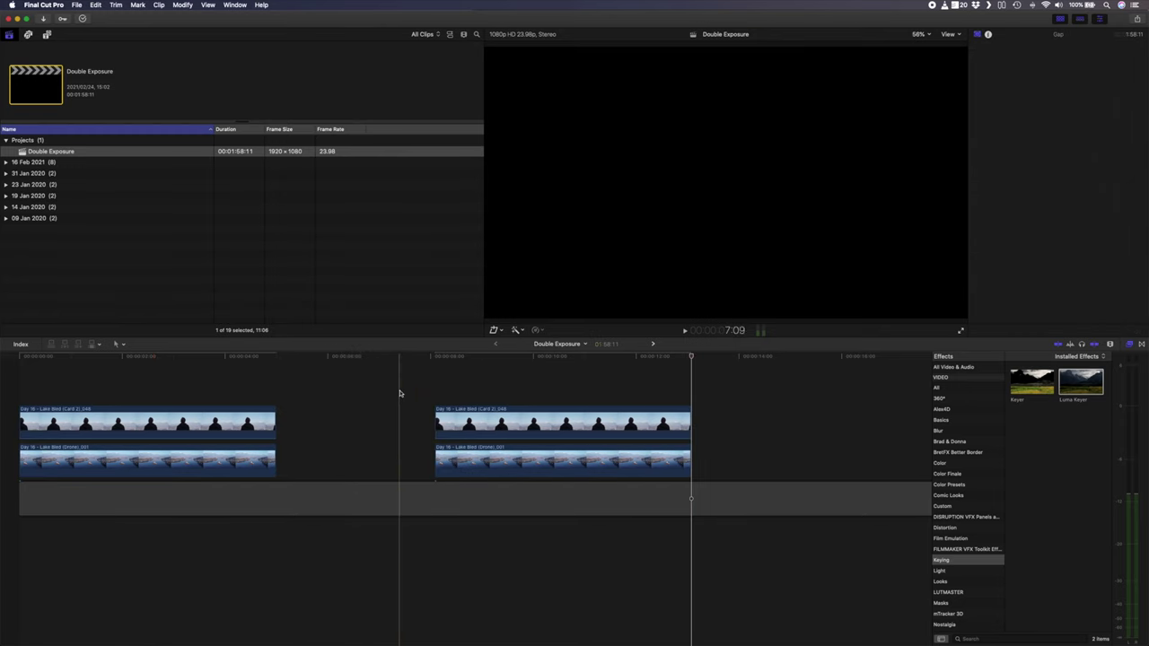
Step: Compound the right-hand stack into Double Exposure Clip, delete the lower-left landscape clip, and compound the keyed silhouette
{"action": "left_click_drag", "start_coordinate": [399, 390], "coordinate": [516, 461]}
{"action": "key", "text": "alt+g"}
{"action": "key", "text": "Return"}
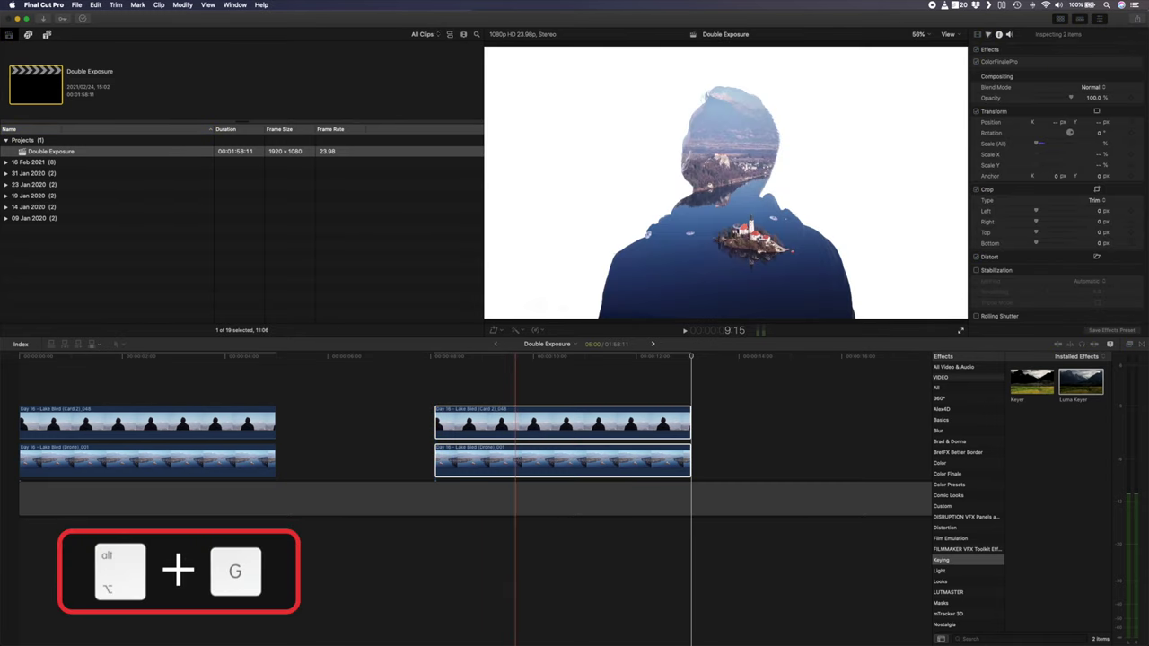
{"action": "left_click", "coordinate": [223, 462]}
{"action": "key", "text": "Delete"}
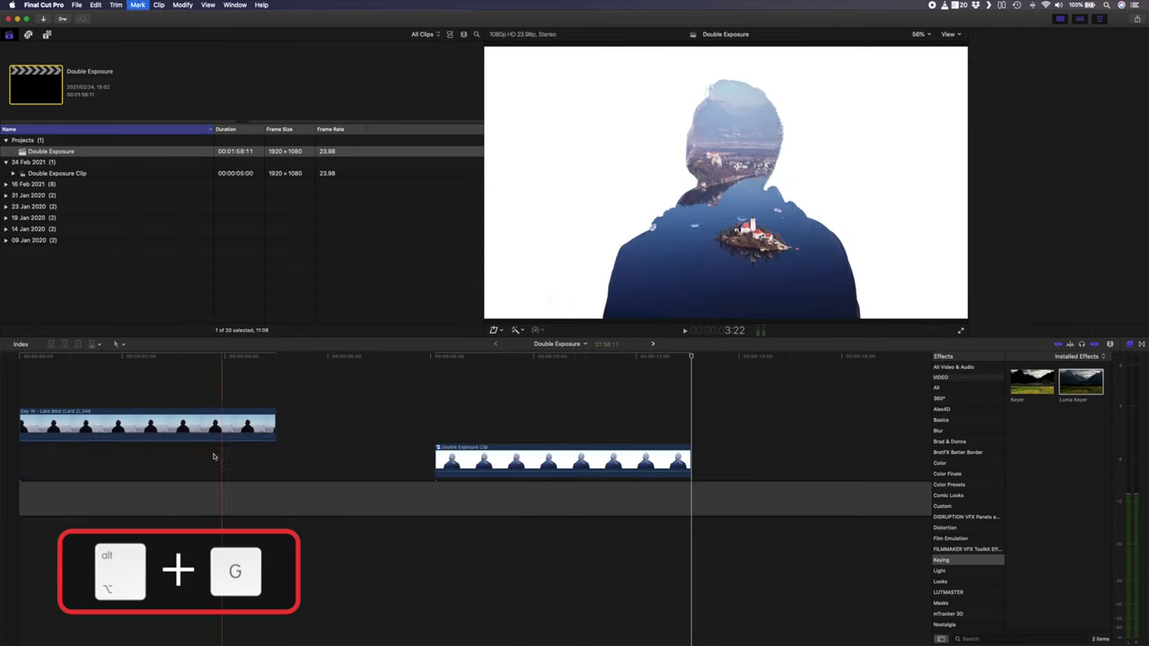
{"action": "key", "text": "alt+g"}
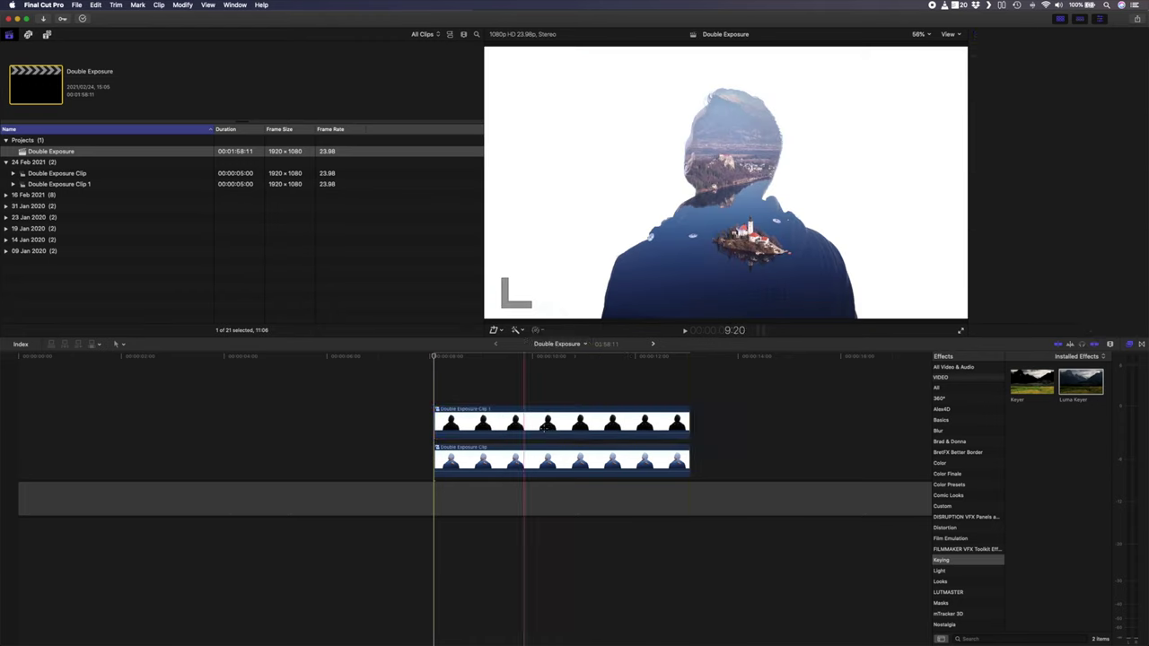
Step: Connect the silhouette above the double-exposure clip, blade both at the playhead, and delete the extra upper segments
{"action": "key", "text": "super+a"}
{"action": "key", "text": "super+b"}
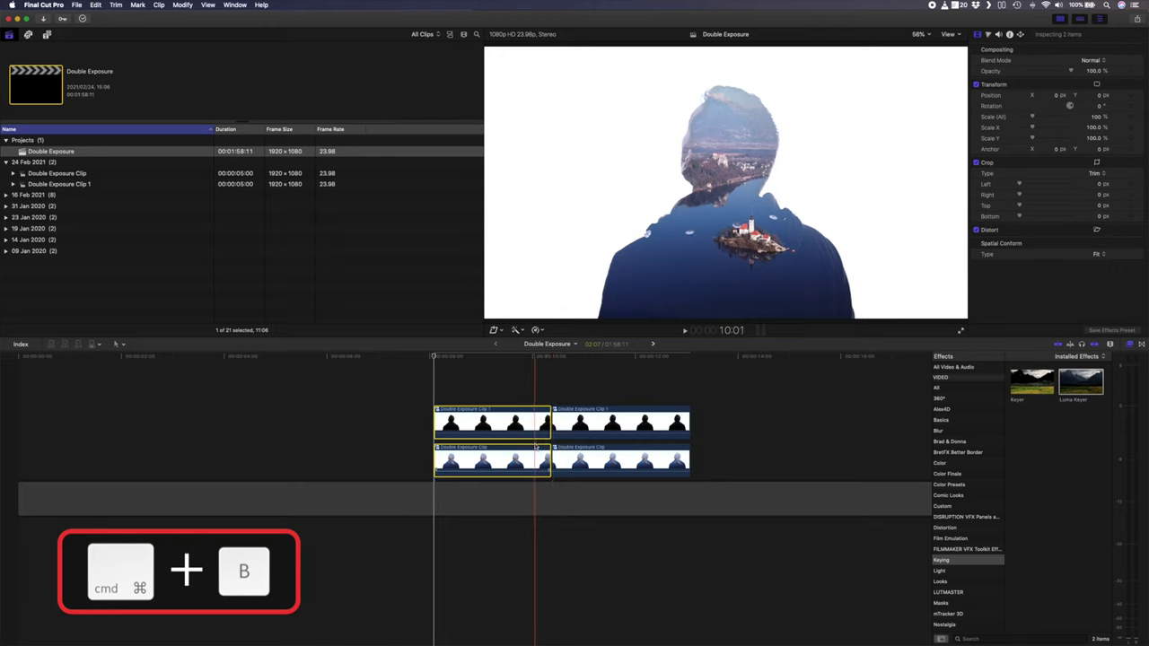
{"action": "left_click", "coordinate": [521, 422]}
{"action": "key", "text": "Delete"}
{"action": "left_click", "coordinate": [572, 429]}
{"action": "key", "text": "Delete"}
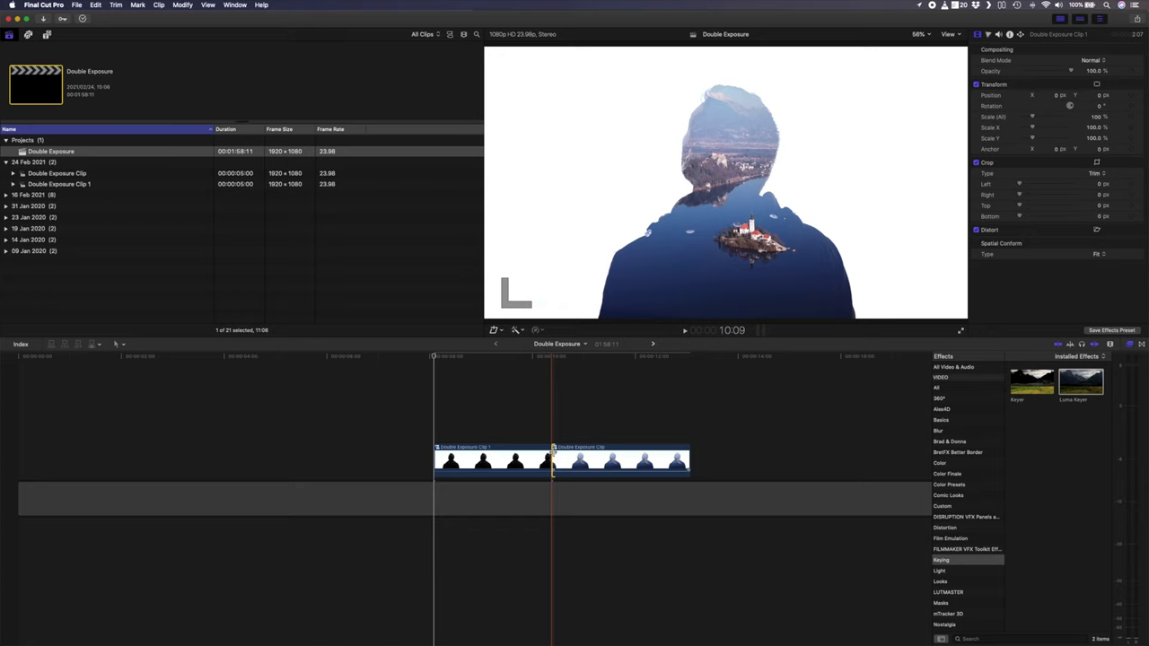
Step: Add a Cross Dissolve at the edit point, lengthen it, and set Ease Amount to 100
{"action": "key", "text": "cmd+t"}
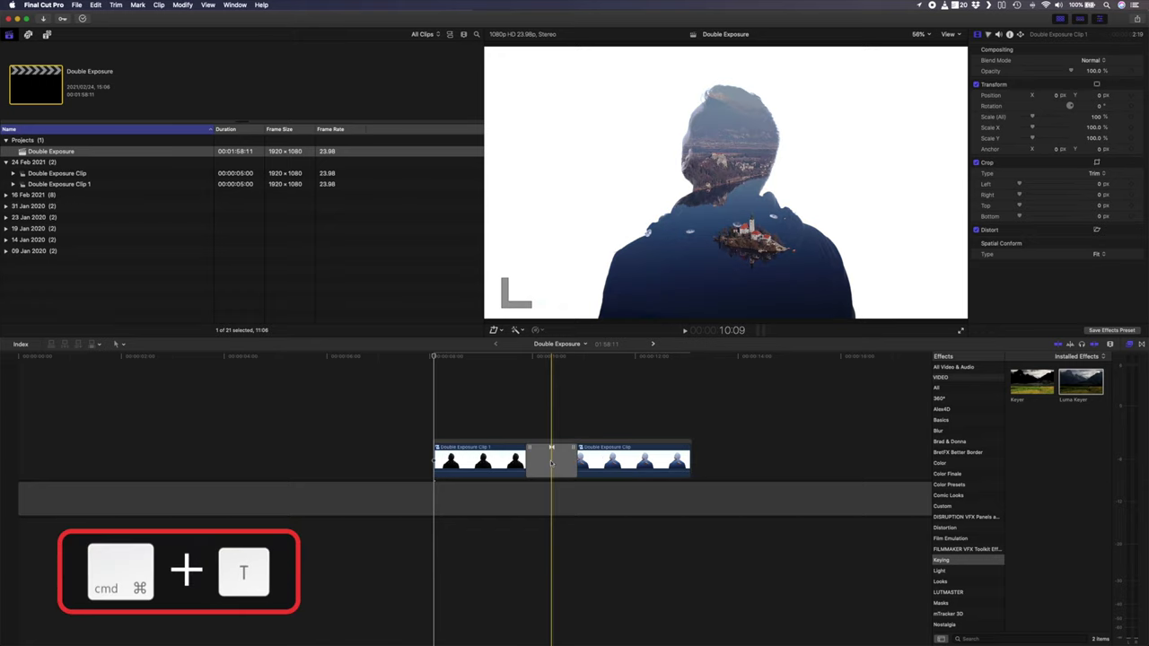
{"action": "left_click_drag", "start_coordinate": [576, 460], "coordinate": [635, 460]}
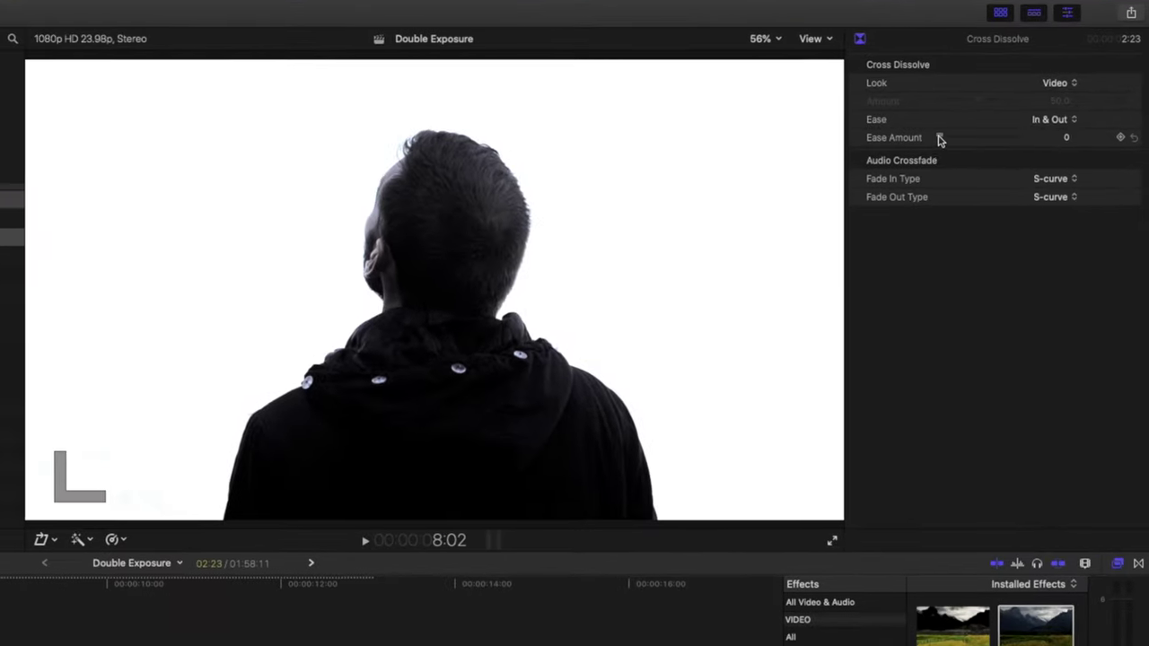
{"action": "left_click_drag", "start_coordinate": [1024, 92], "coordinate": [1069, 96]}
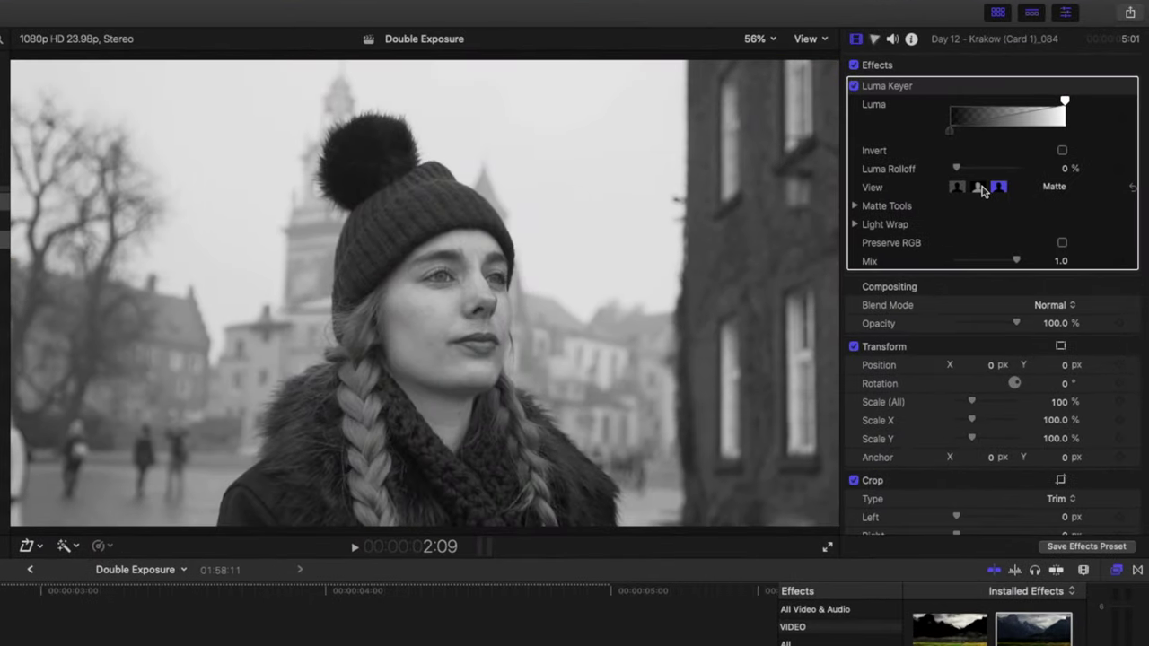
Step: Set Luma Rolloff to 43.1 %, lower the upper luma threshold, invert the matte, and view the composite
{"action": "left_click_drag", "start_coordinate": [960, 170], "coordinate": [988, 170]}
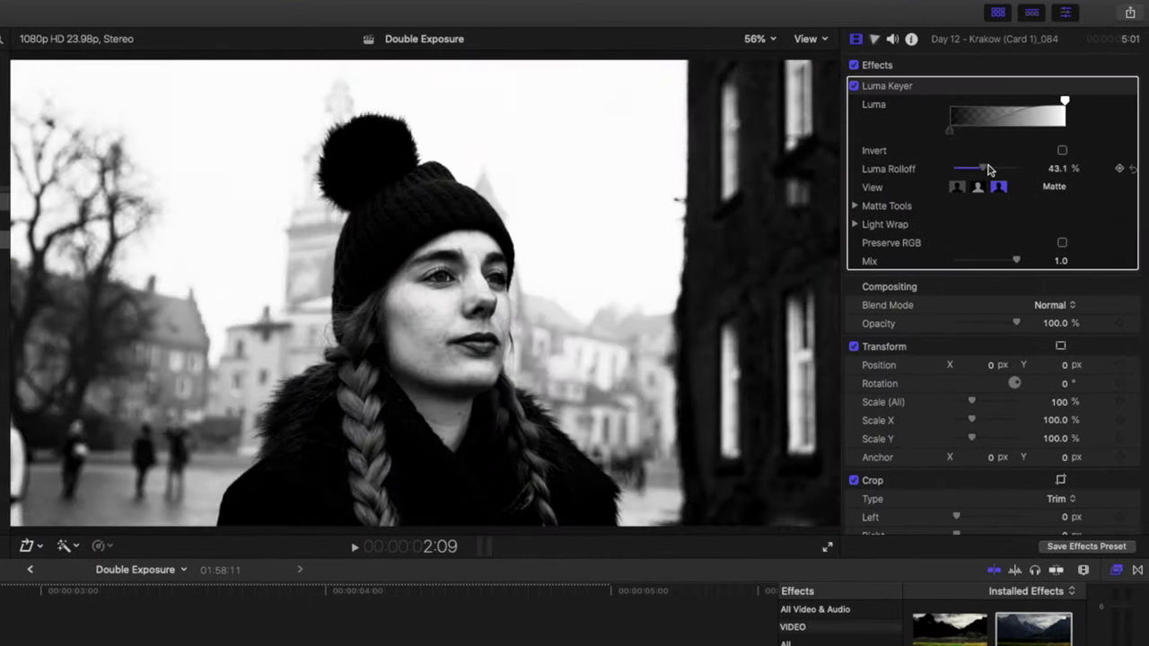
{"action": "left_click_drag", "start_coordinate": [1066, 104], "coordinate": [1018, 103]}
{"action": "mouse_move", "coordinate": [966, 127]}
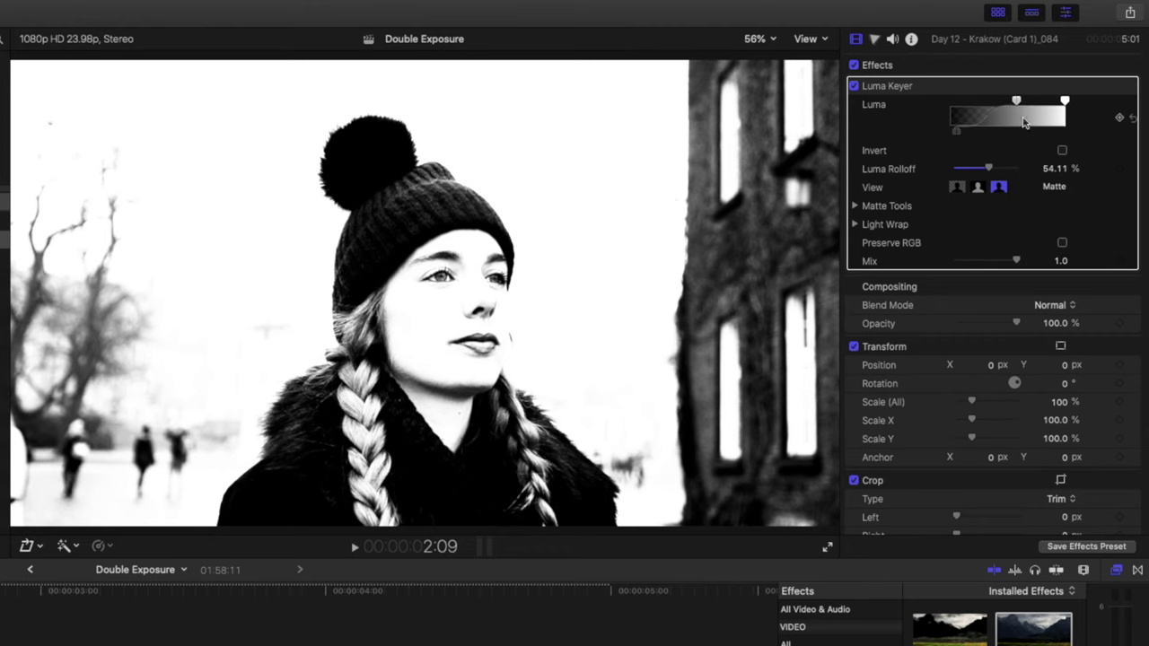
{"action": "left_click", "coordinate": [1062, 151]}
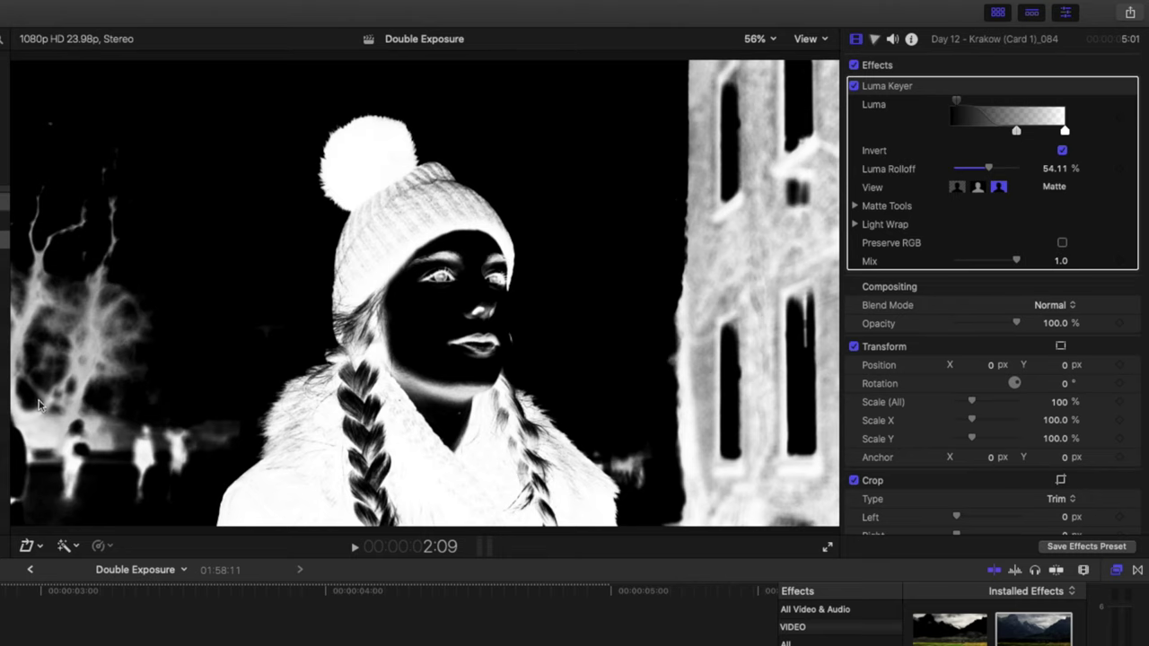
{"action": "left_click", "coordinate": [957, 187]}
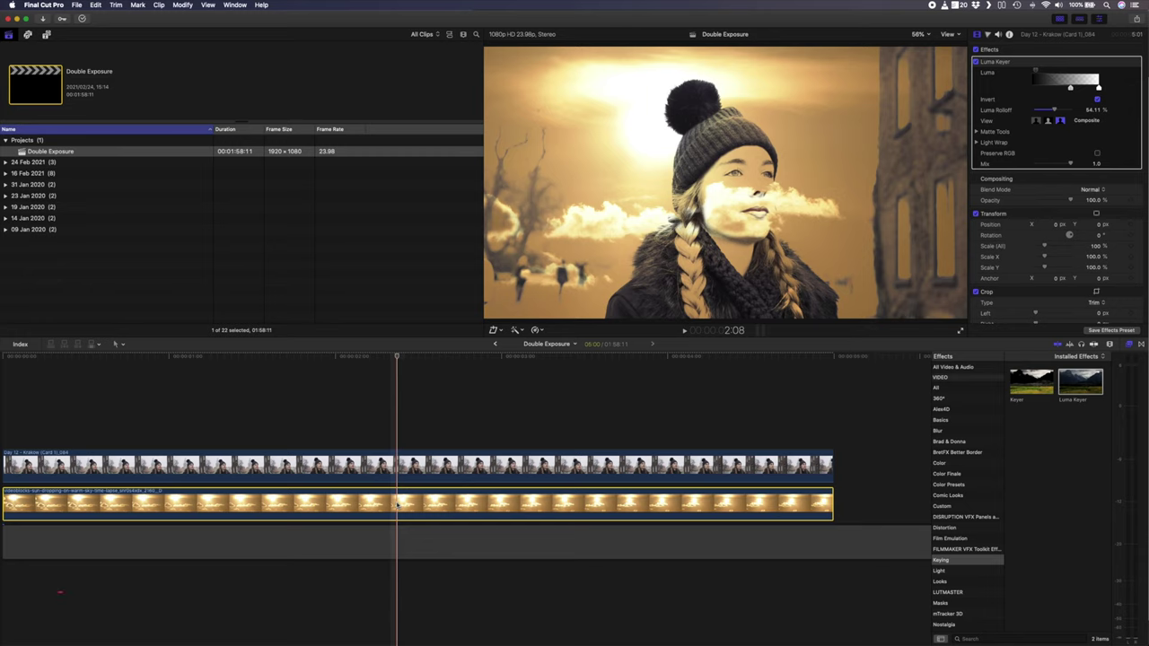
Step: Disable the sunset sky clip, zoom the viewer to 50 %, and apply Draw Mask to the portrait
{"action": "left_click", "coordinate": [398, 505]}
{"action": "key", "text": "v"}
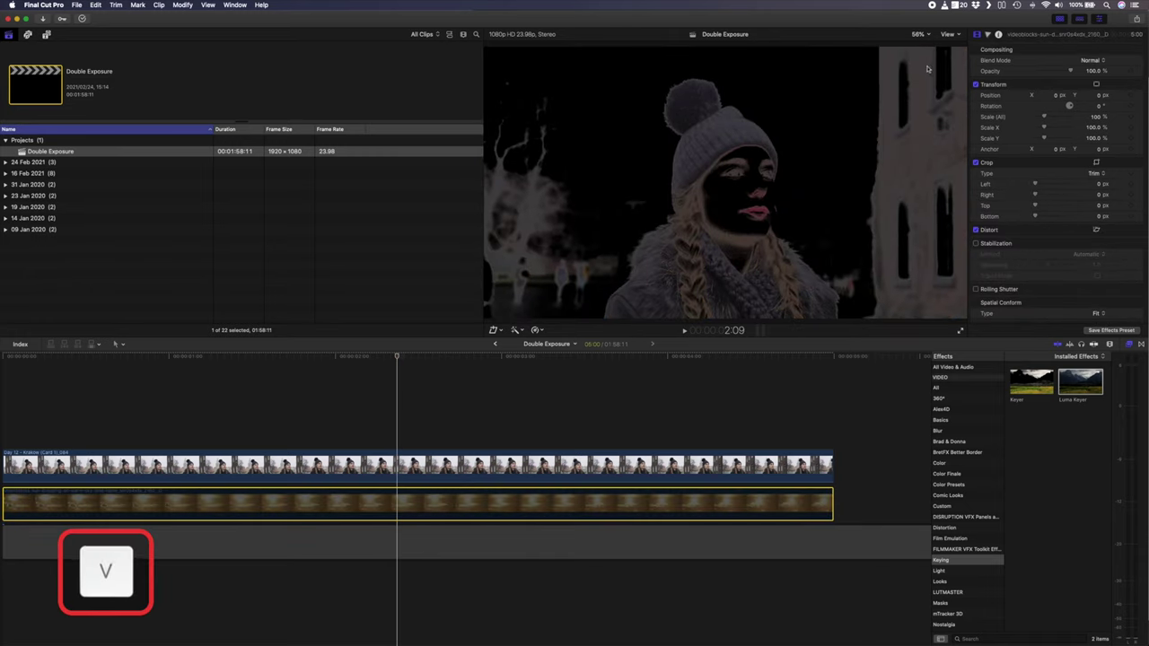
{"action": "left_click", "coordinate": [917, 34]}
{"action": "left_click", "coordinate": [925, 76]}
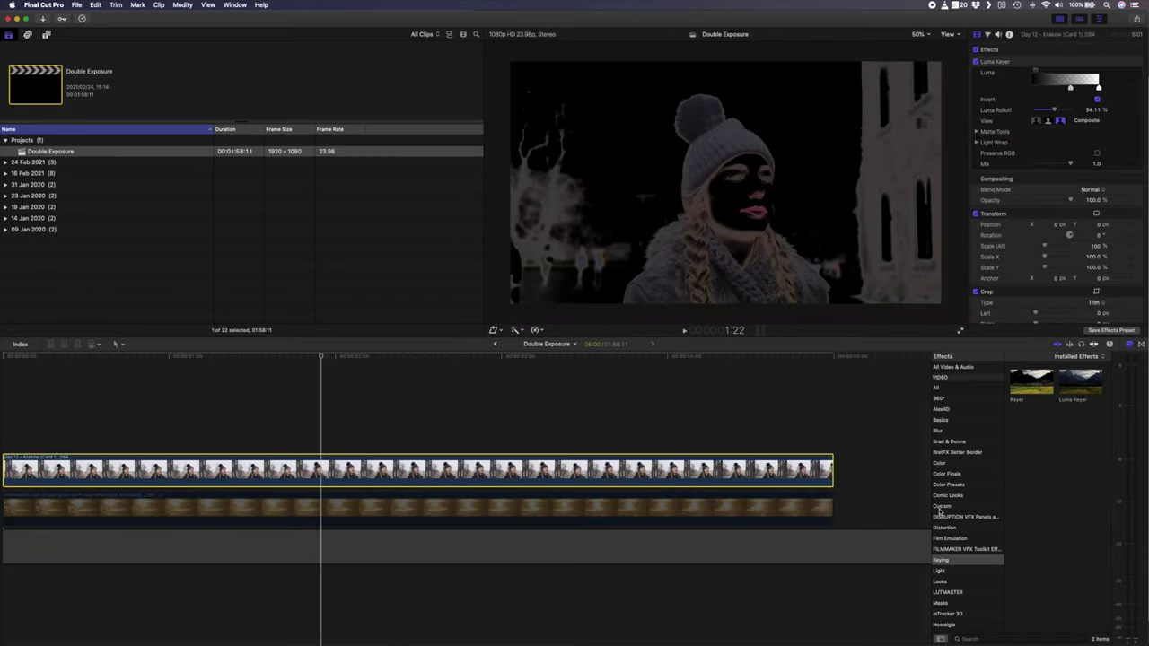
{"action": "left_click", "coordinate": [941, 603]}
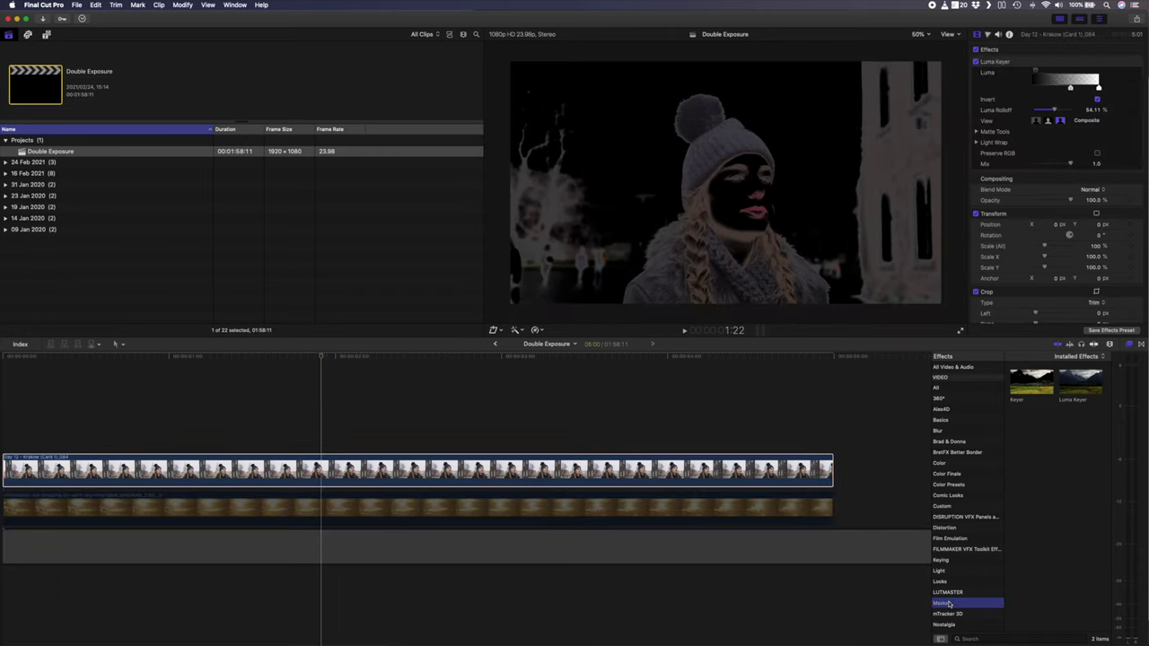
{"action": "mouse_move", "coordinate": [1028, 385]}
{"action": "left_mouse_down"}
{"action": "mouse_move", "coordinate": [535, 447]}
{"action": "mouse_move", "coordinate": [539, 467]}
{"action": "left_mouse_up"}
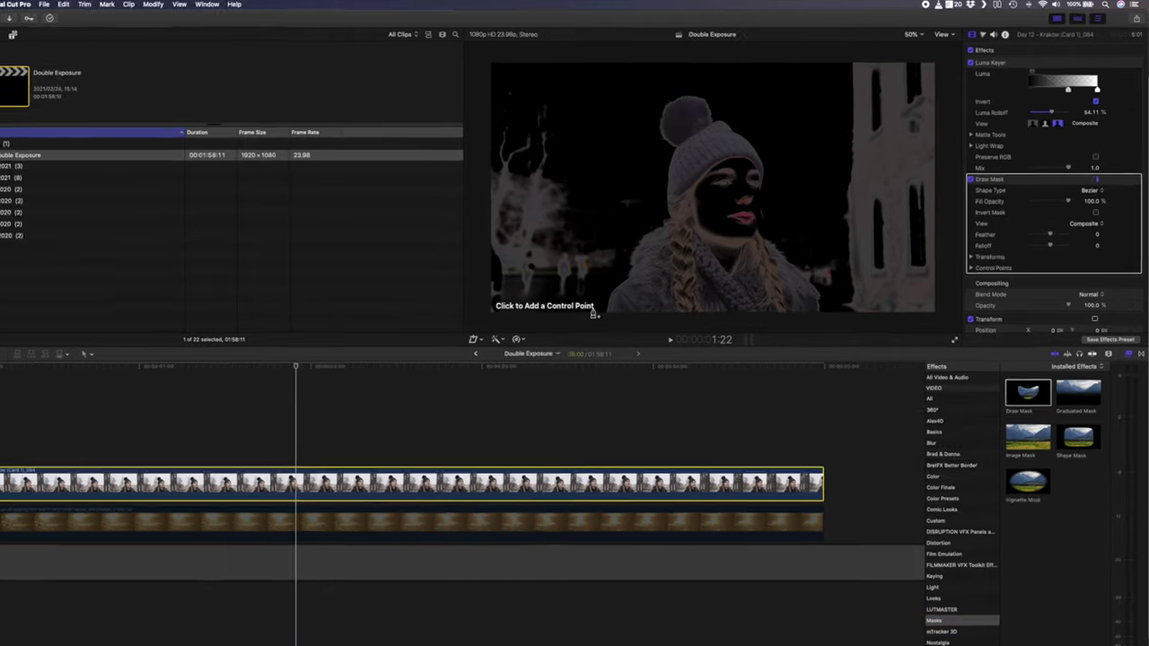
Step: Trace the mask around the woman's head, hat and shoulders and keyframe its shape at the clip start
{"action": "left_click_drag", "start_coordinate": [593, 314], "coordinate": [606, 307]}
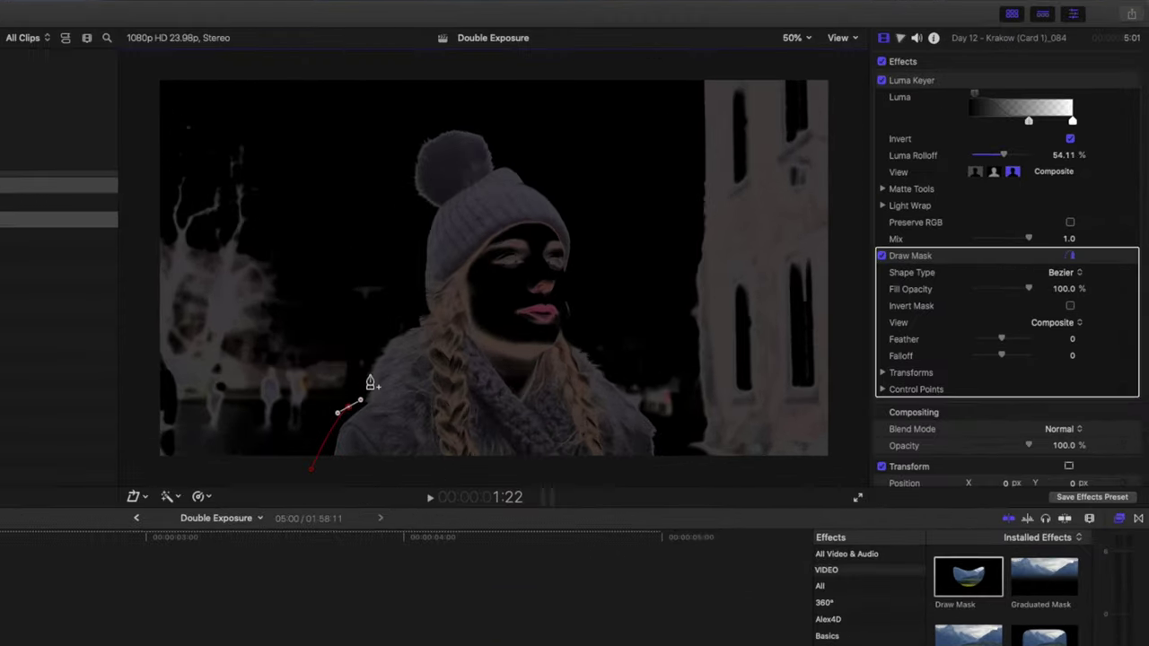
{"action": "left_click", "coordinate": [616, 280]}
{"action": "left_click_drag", "start_coordinate": [642, 228], "coordinate": [658, 218]}
{"action": "left_click", "coordinate": [651, 134]}
{"action": "left_click_drag", "start_coordinate": [687, 86], "coordinate": [718, 87]}
{"action": "left_click", "coordinate": [773, 133]}
{"action": "left_click_drag", "start_coordinate": [780, 205], "coordinate": [780, 219]}
{"action": "left_click", "coordinate": [564, 408]}
{"action": "left_click", "coordinate": [606, 466]}
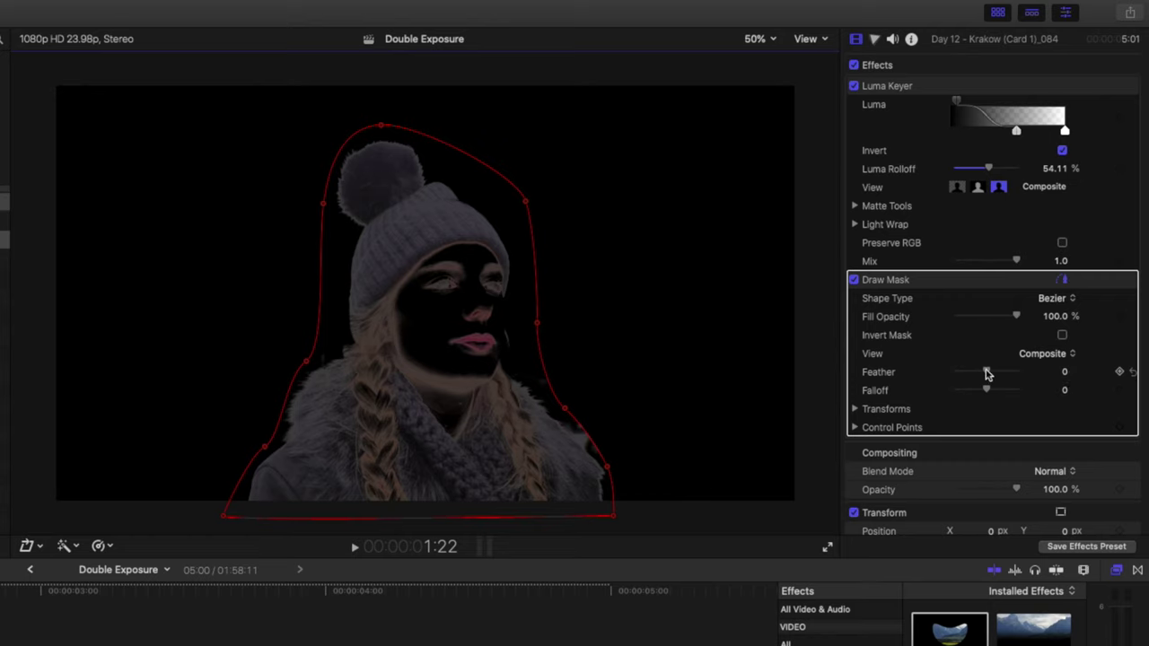
{"action": "left_click", "coordinate": [1120, 429]}
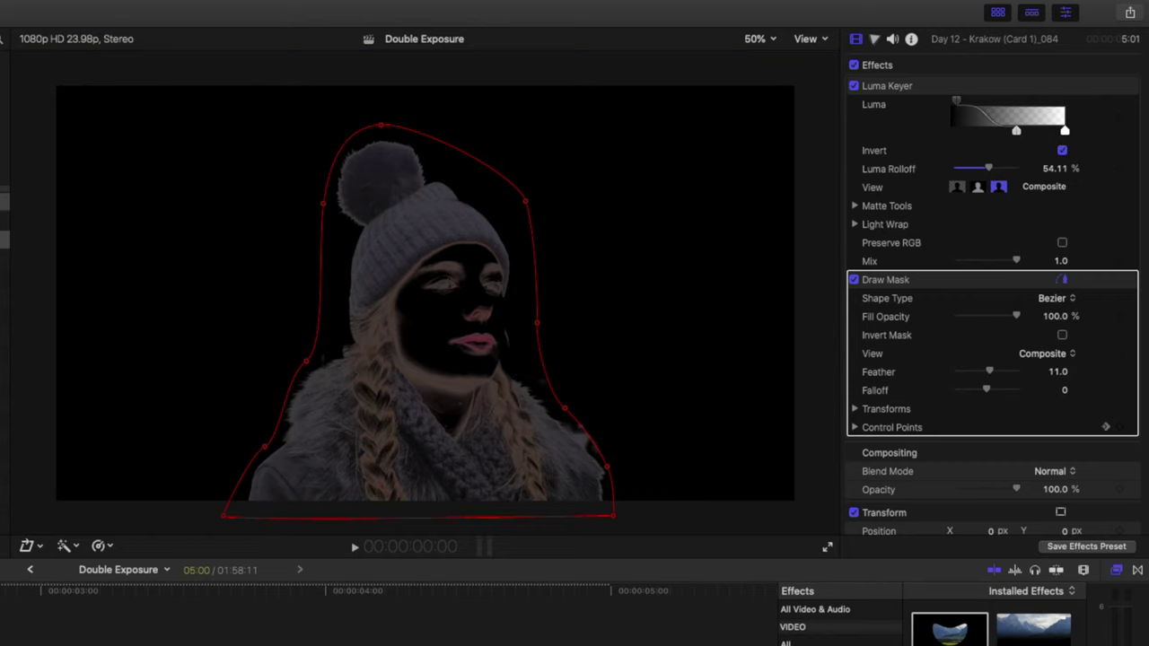
Step: Pull the mask's lower-left and bottom-left points inward to fit the woman at the current frame
{"action": "left_click", "coordinate": [619, 474]}
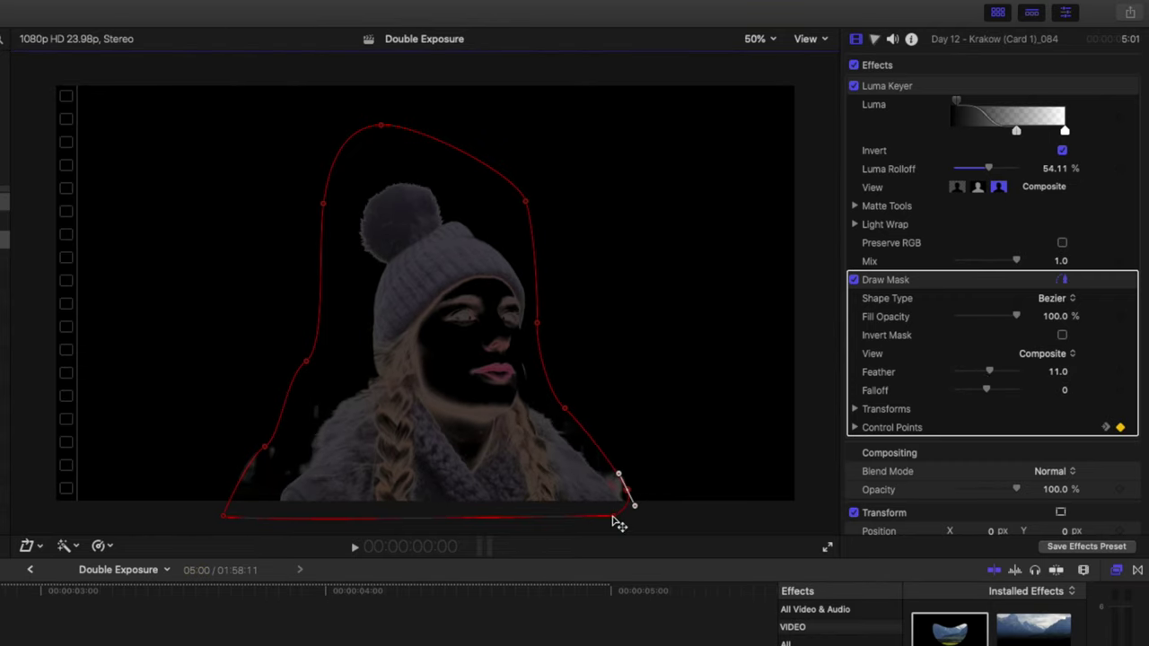
{"action": "left_click_drag", "start_coordinate": [265, 447], "coordinate": [283, 452]}
{"action": "left_click_drag", "start_coordinate": [224, 517], "coordinate": [236, 521]}
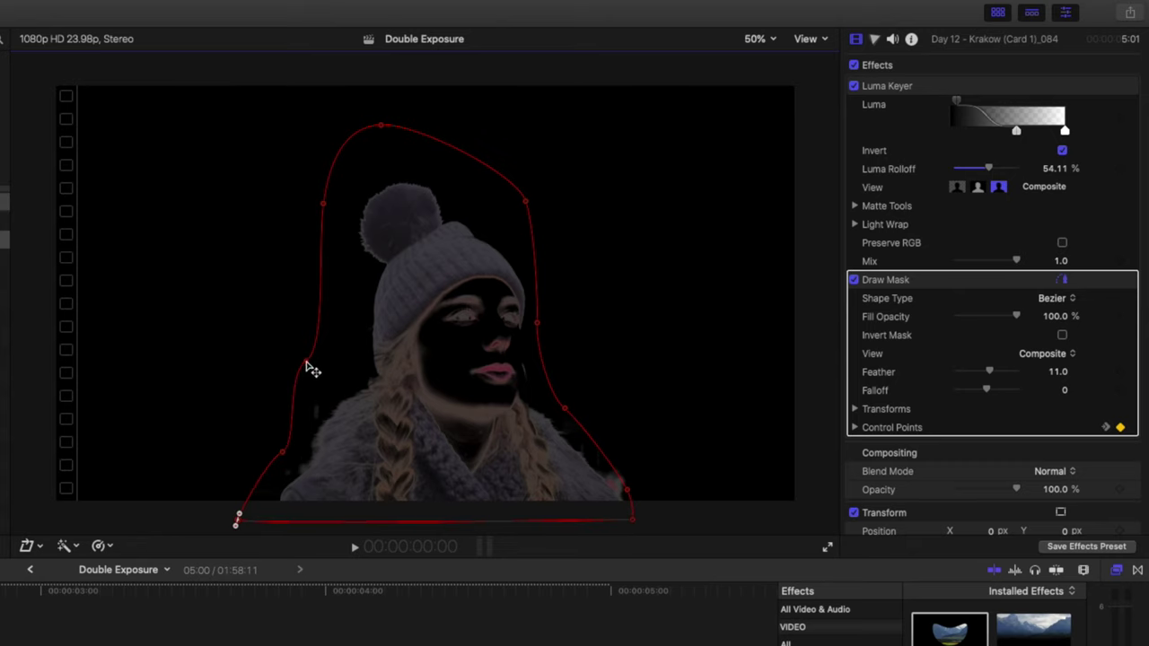
Step: At 4:23 near the clip end, reposition the lower-right mask points to follow her shoulder
{"action": "type", "text": "423"}
{"action": "key", "text": "Return"}
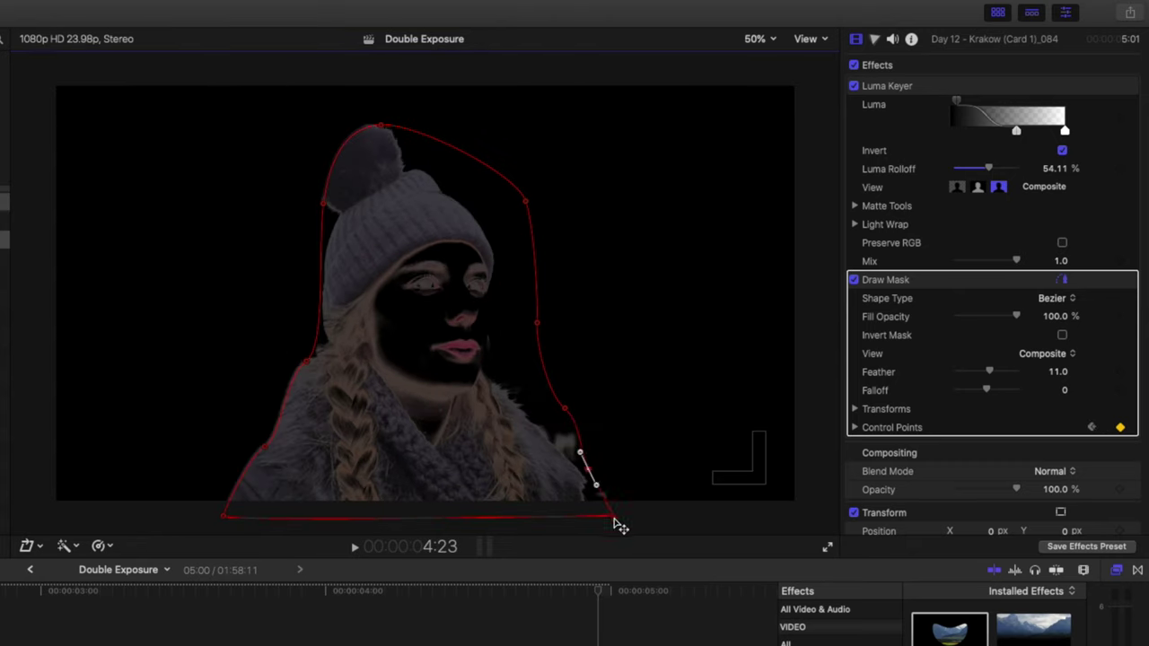
{"action": "left_click", "coordinate": [381, 126]}
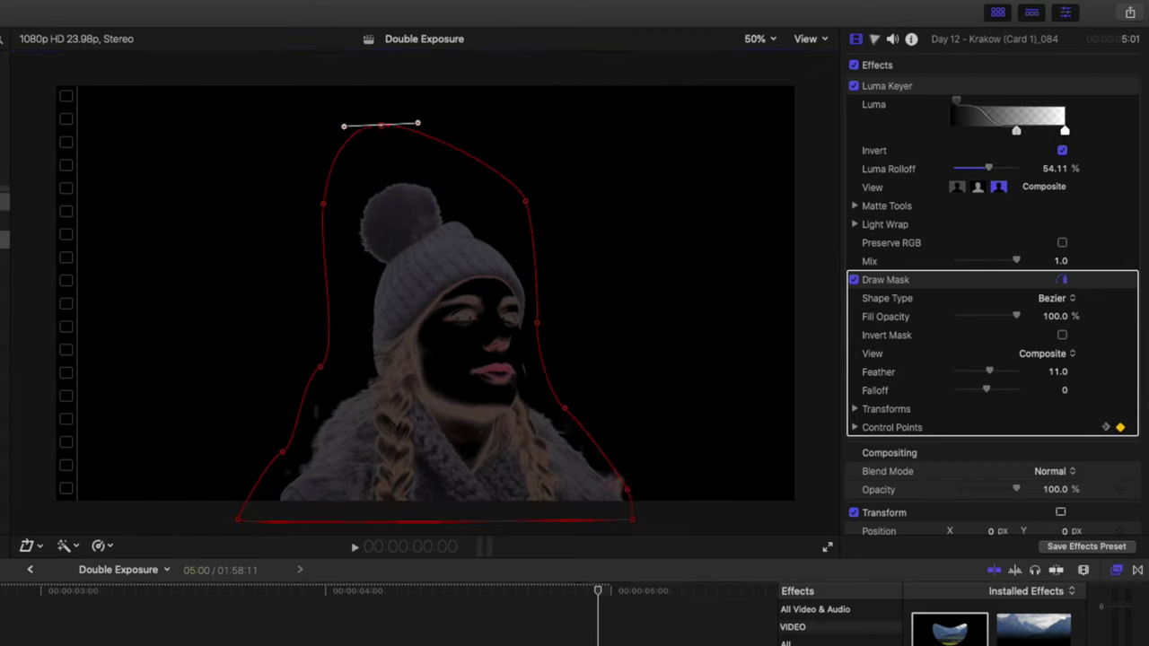
{"action": "left_click_drag", "start_coordinate": [627, 490], "coordinate": [633, 505]}
{"action": "key", "text": "Right"}
{"action": "key", "text": "Right"}
{"action": "key", "text": "Right"}
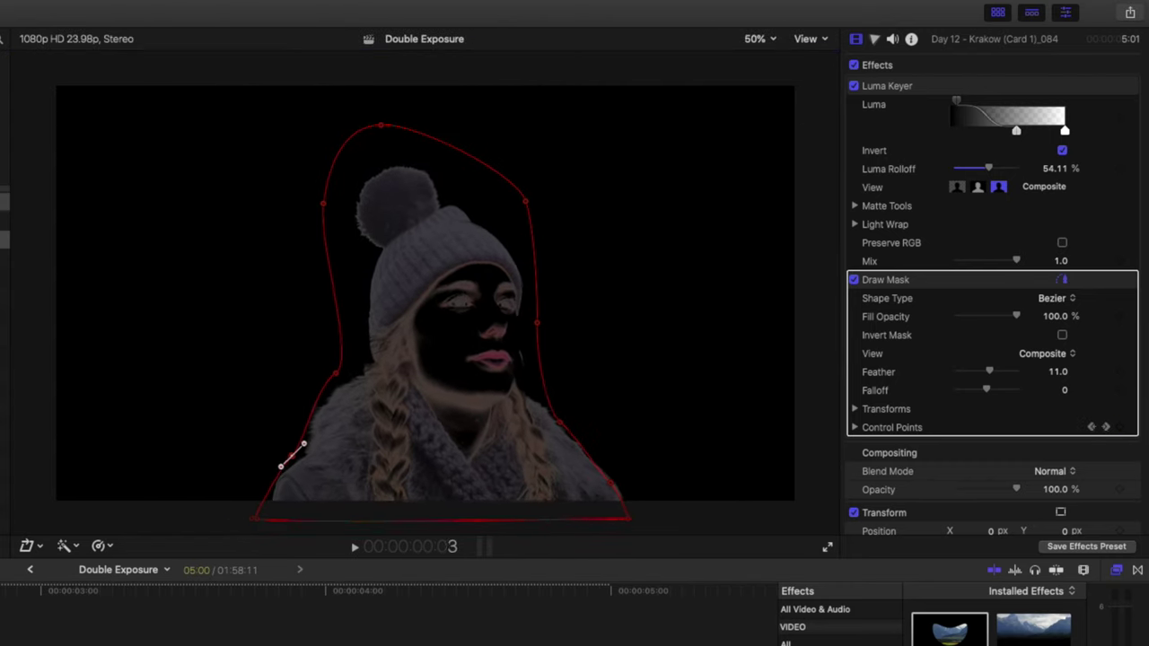
{"action": "left_click", "coordinate": [564, 427]}
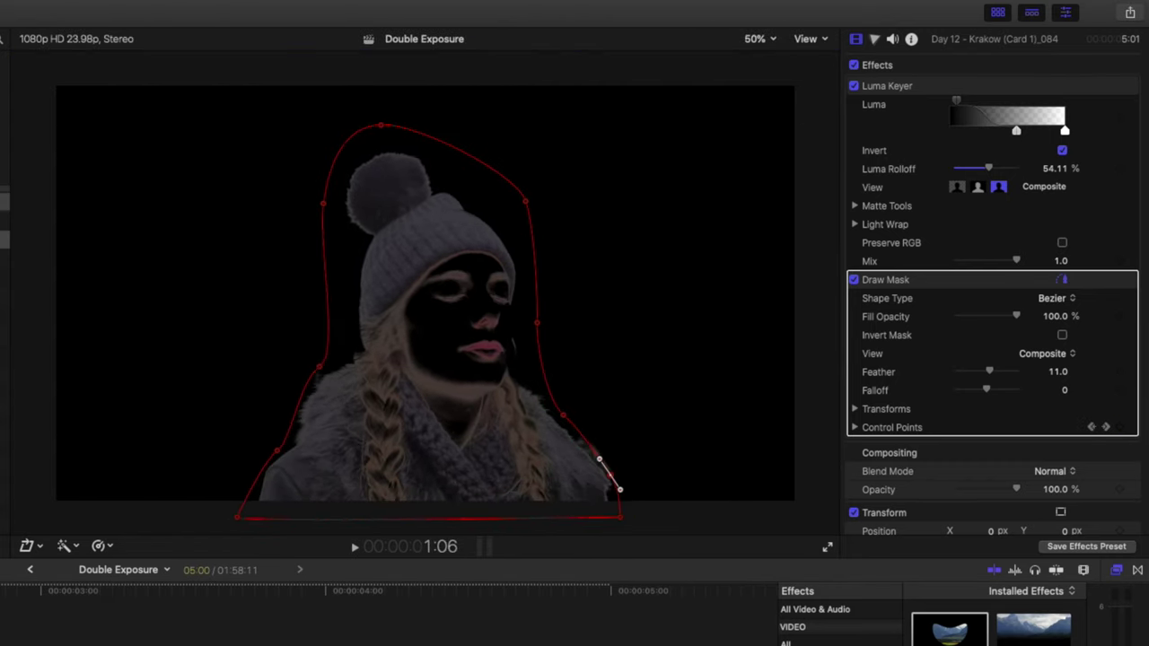
{"action": "mouse_move", "coordinate": [605, 475]}
{"action": "left_mouse_down"}
{"action": "mouse_move", "coordinate": [569, 428]}
{"action": "mouse_move", "coordinate": [607, 482]}
{"action": "left_mouse_up"}
Step: Refine the lower-right mask point around 3:20, then raise Luma Rolloff to 97.47%
{"action": "key", "text": "space"}
{"action": "key", "text": "Down"}
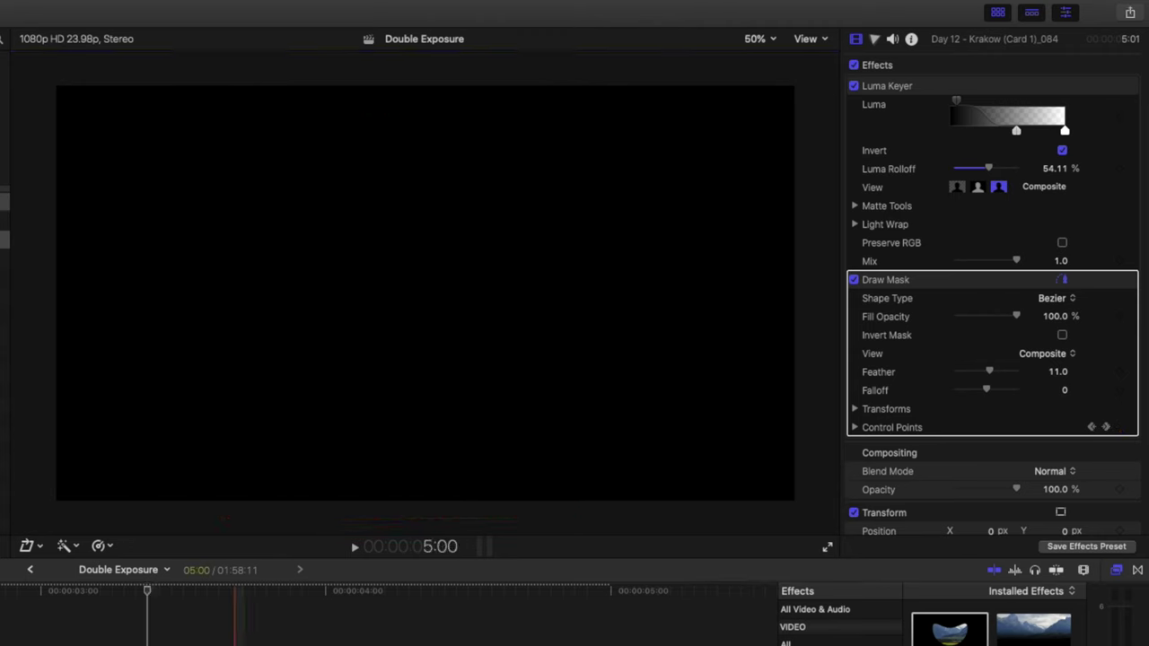
{"action": "key", "text": "Left"}
{"action": "key", "text": "Left"}
{"action": "key", "text": "Left"}
{"action": "key", "text": "j"}
{"action": "key", "text": "j"}
{"action": "key", "text": "k"}
{"action": "left_click_drag", "start_coordinate": [584, 462], "coordinate": [590, 469]}
{"action": "key", "text": "Right"}
{"action": "key", "text": "Right"}
{"action": "key", "text": "space"}
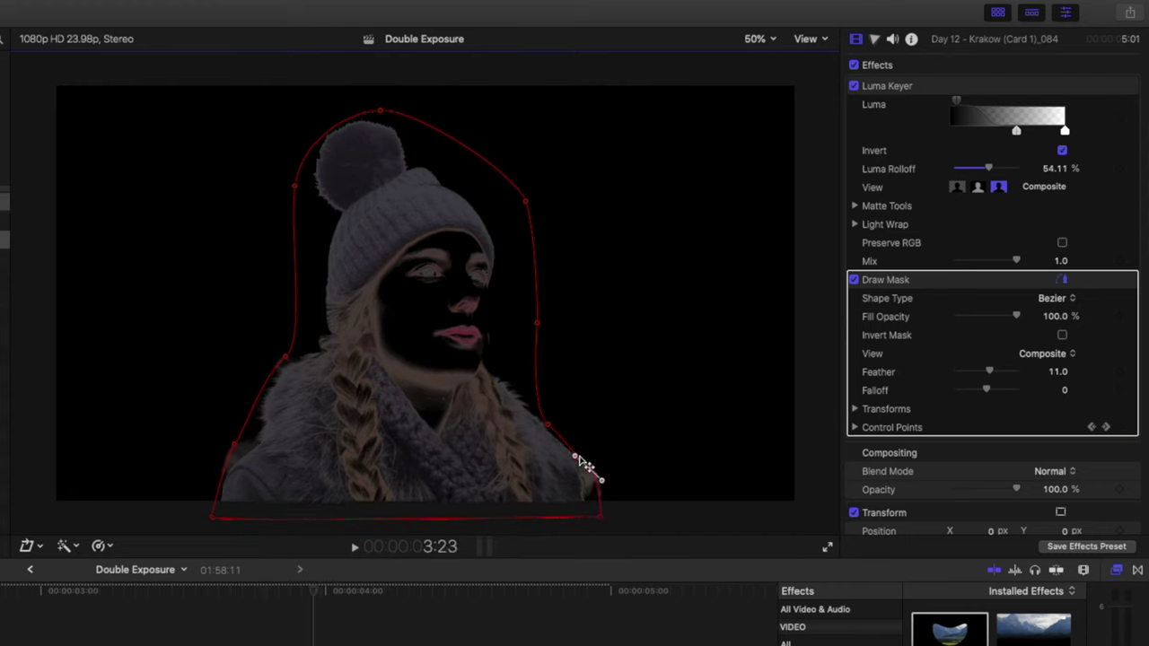
{"action": "key", "text": "space"}
{"action": "key", "text": "Left"}
{"action": "key", "text": "Left"}
{"action": "key", "text": "Left"}
{"action": "left_click_drag", "start_coordinate": [1016, 131], "coordinate": [1009, 134]}
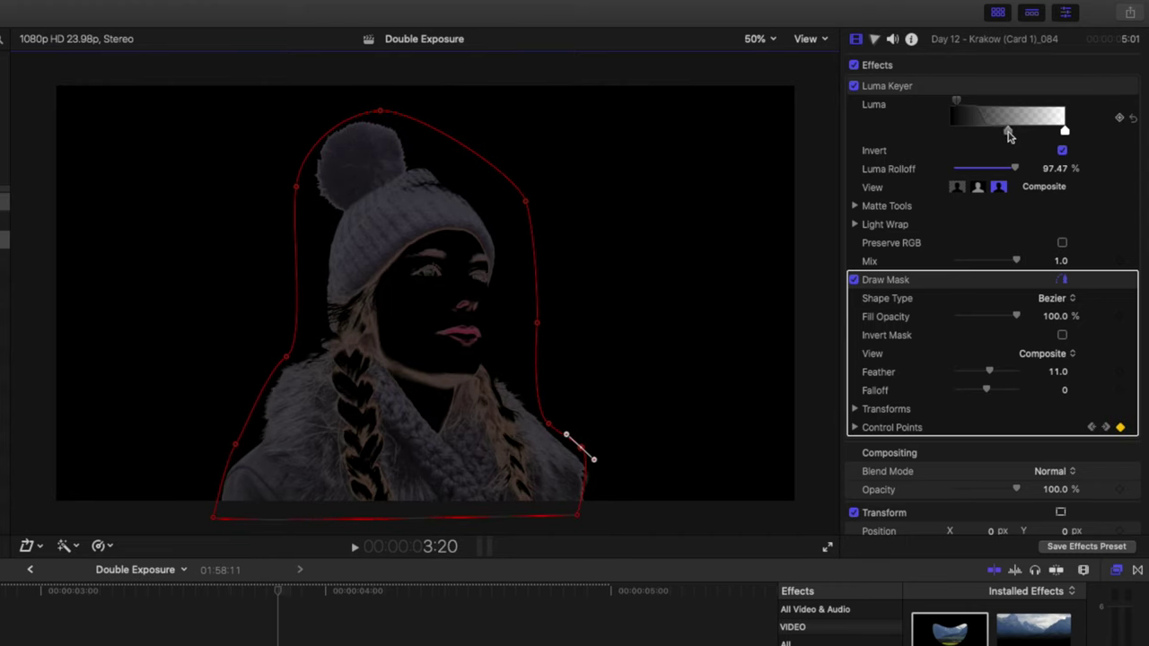
Step: Re-enable the sunset sky clip behind the masked woman and bring up its colour correction
{"action": "key", "text": "super+Down"}
{"action": "key", "text": "v"}
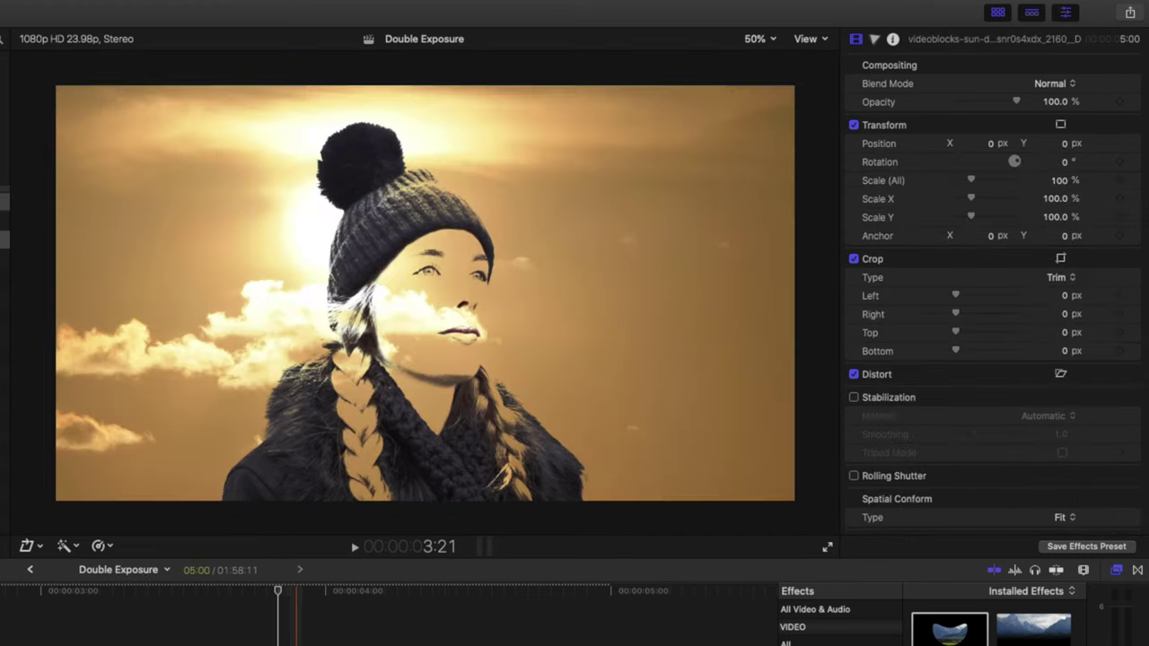
{"action": "left_click", "coordinate": [875, 40]}
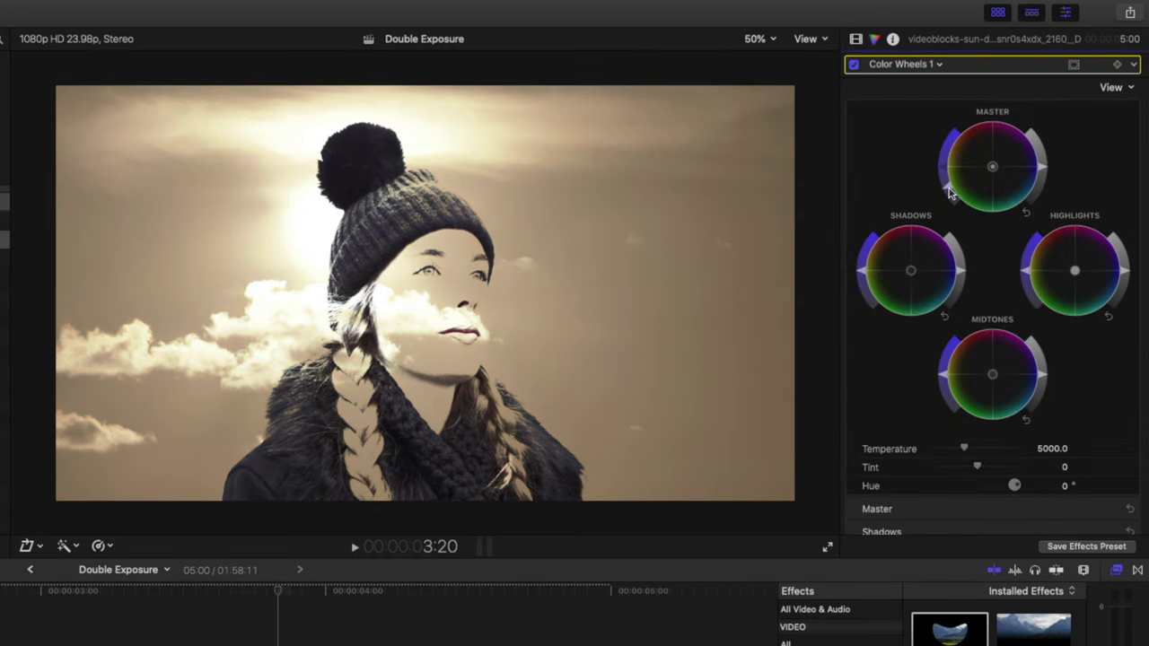